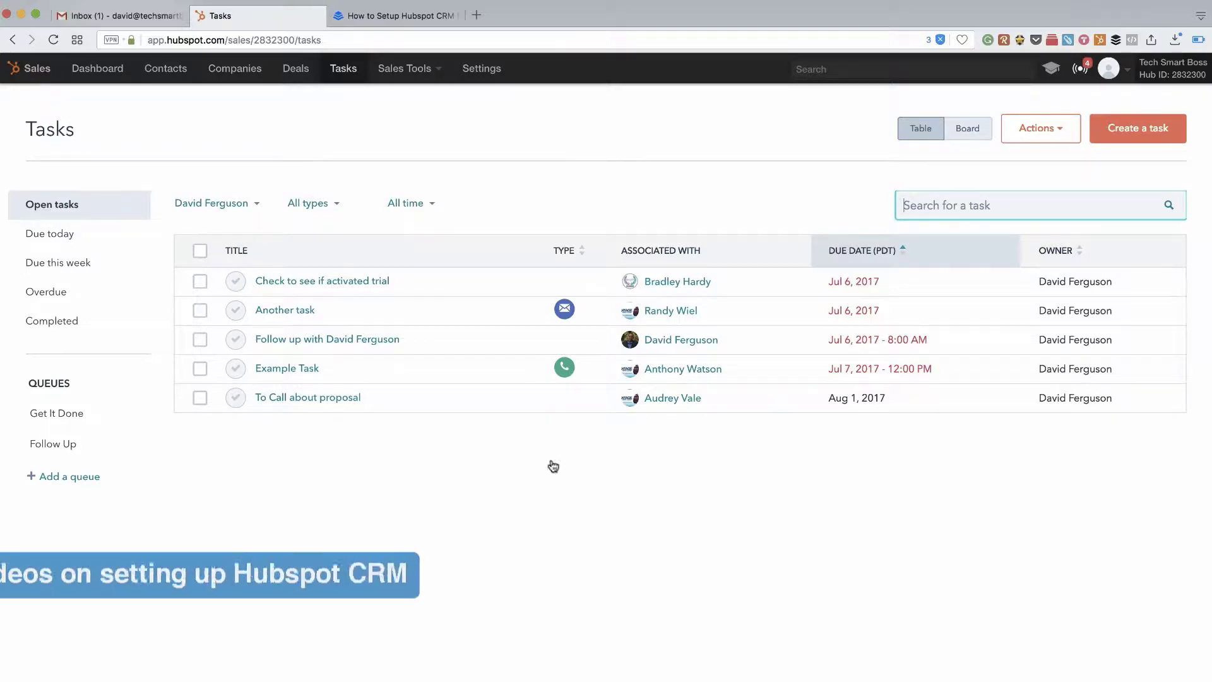
Step: Open the Tasks page in Board view, with all five status columns at 0
left_click(396, 19)
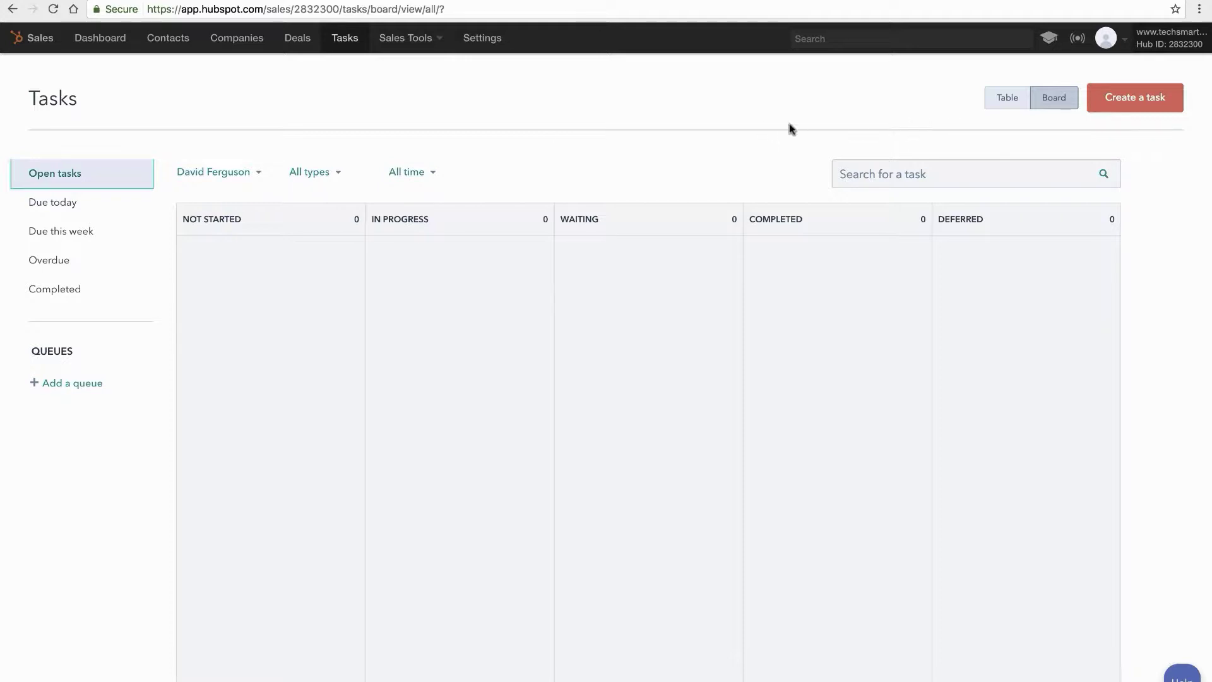
Step: Preview the Due today and Due this week task views, then return to all open tasks
left_click(65, 205)
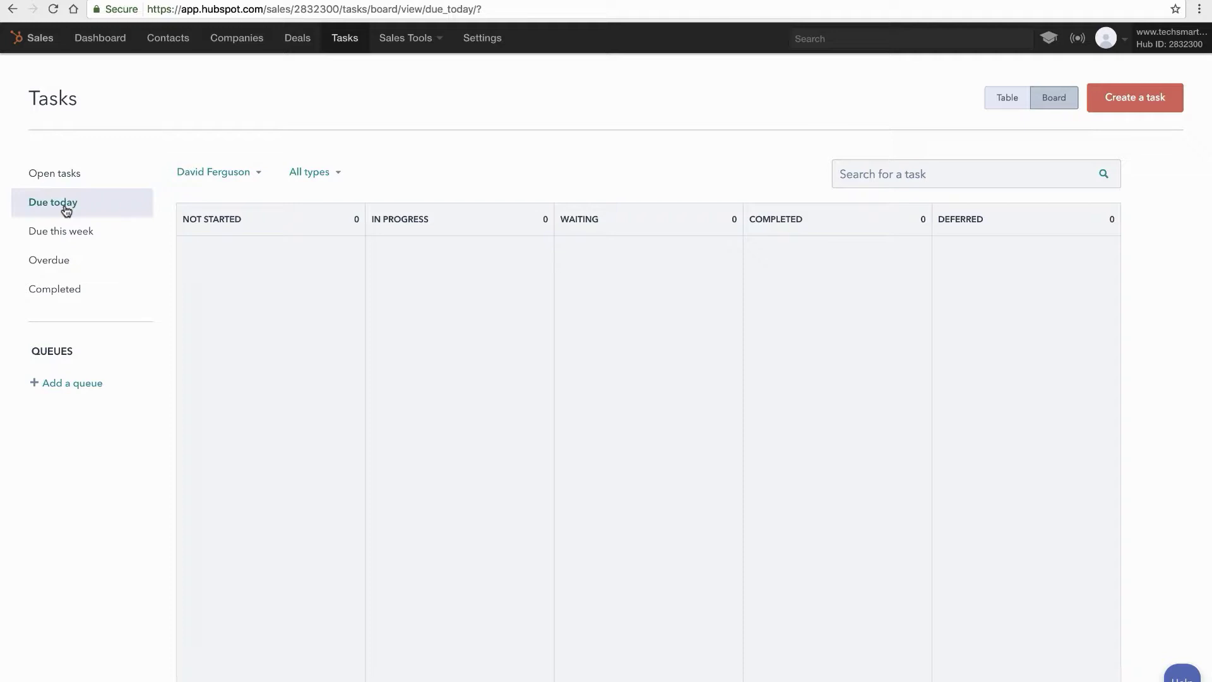
left_click(60, 232)
left_click(56, 178)
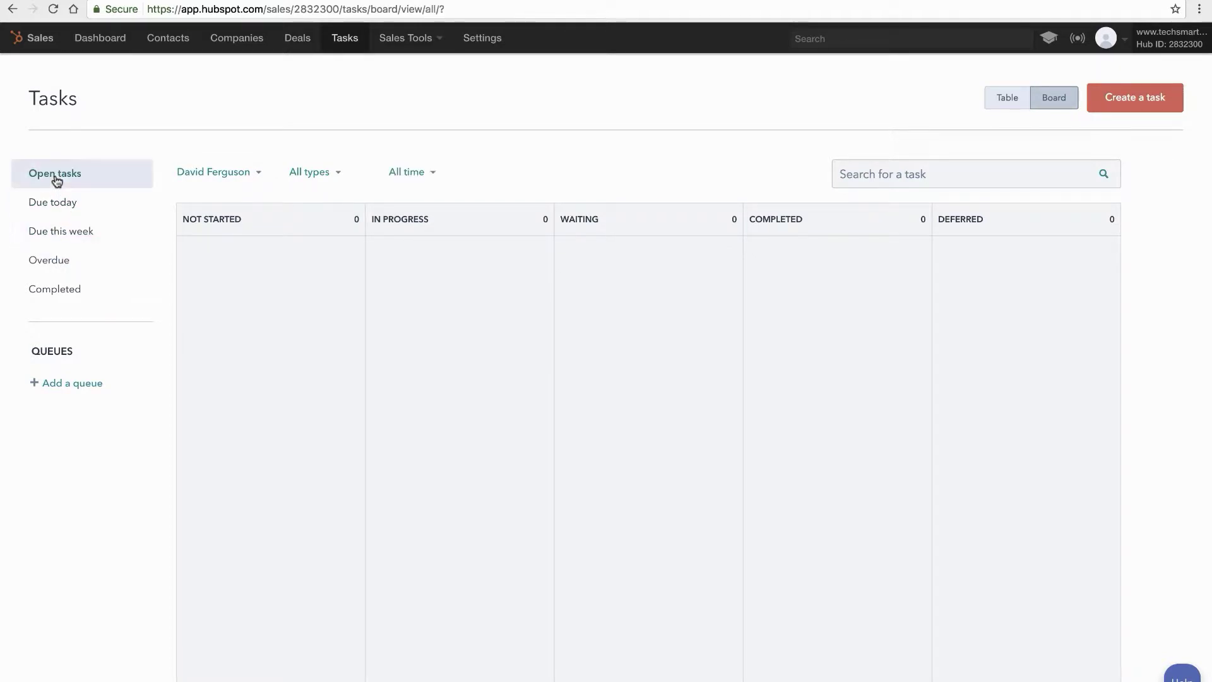
Step: Review the owner, type and time-range filters, keep all time, and start a new task
left_click(226, 175)
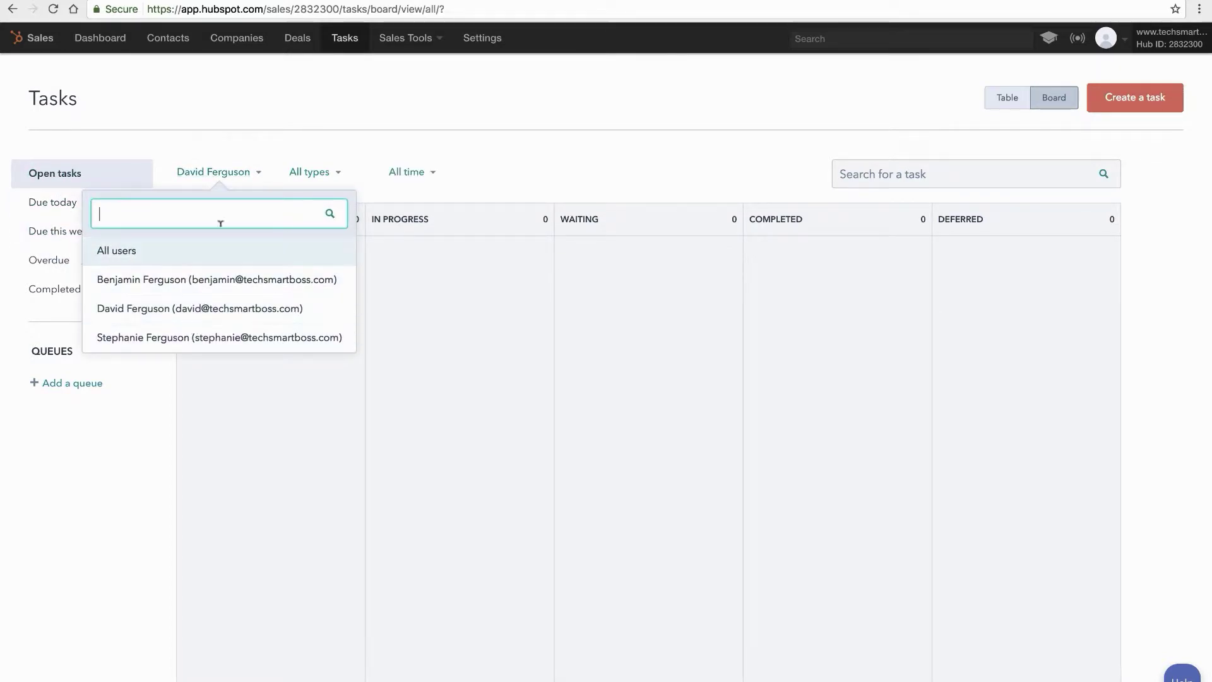
left_click(314, 173)
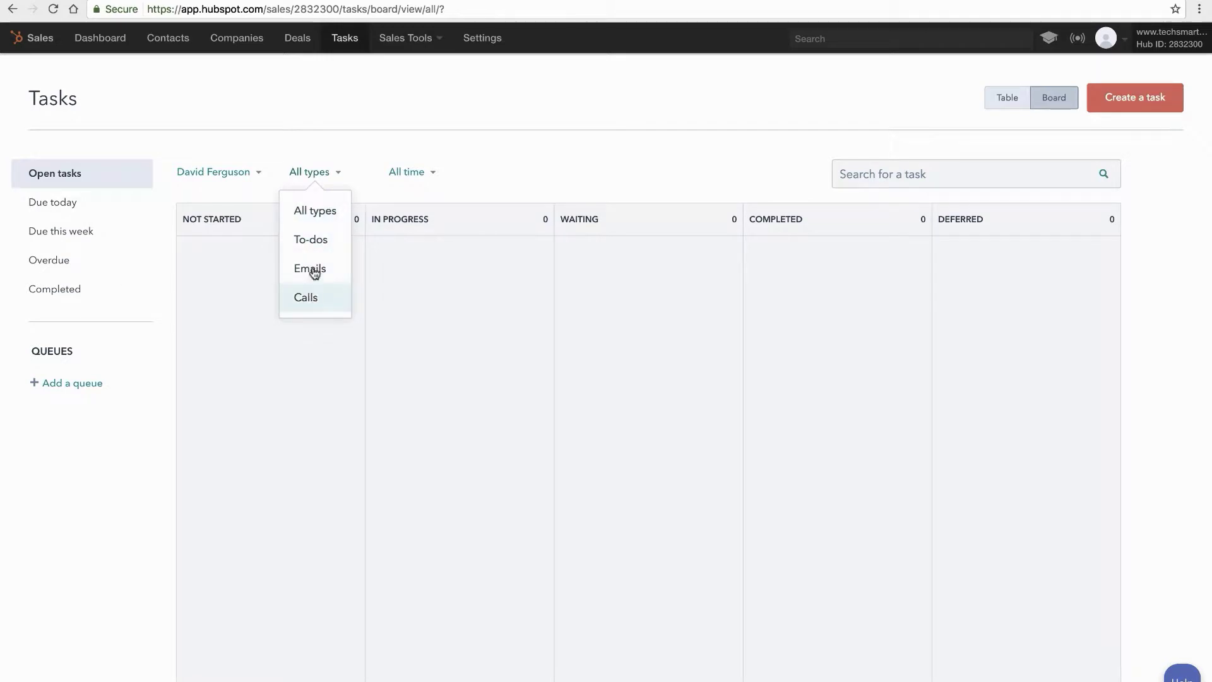
left_click(422, 177)
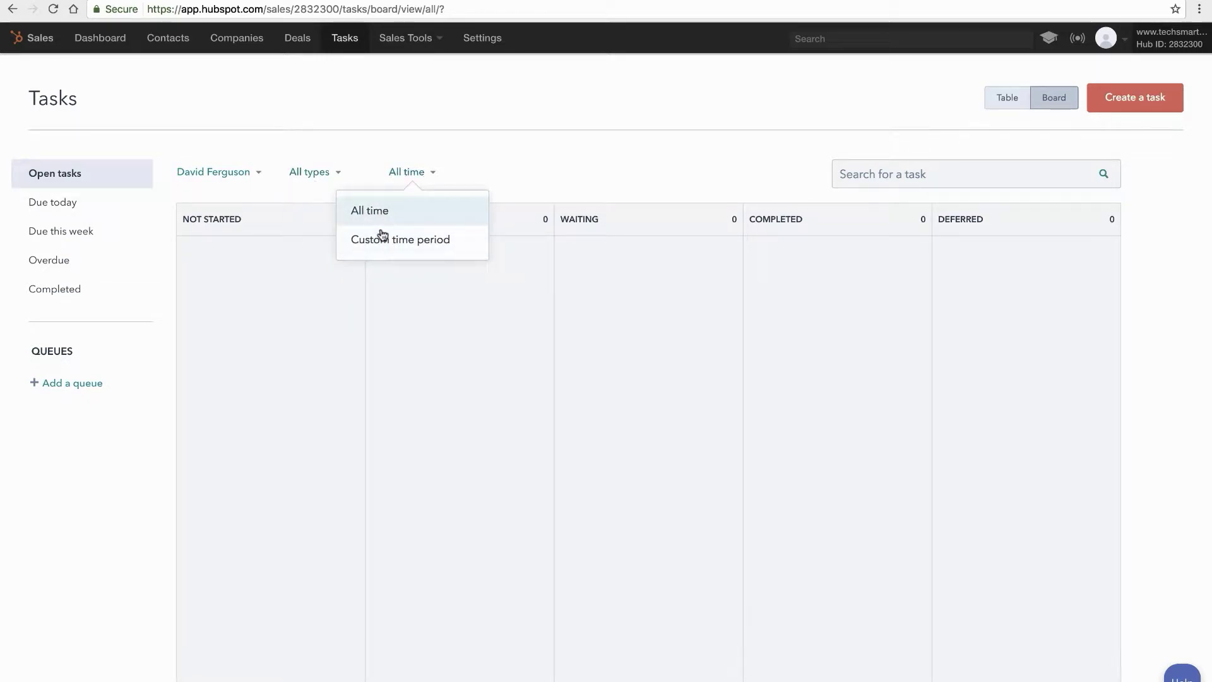
left_click(435, 175)
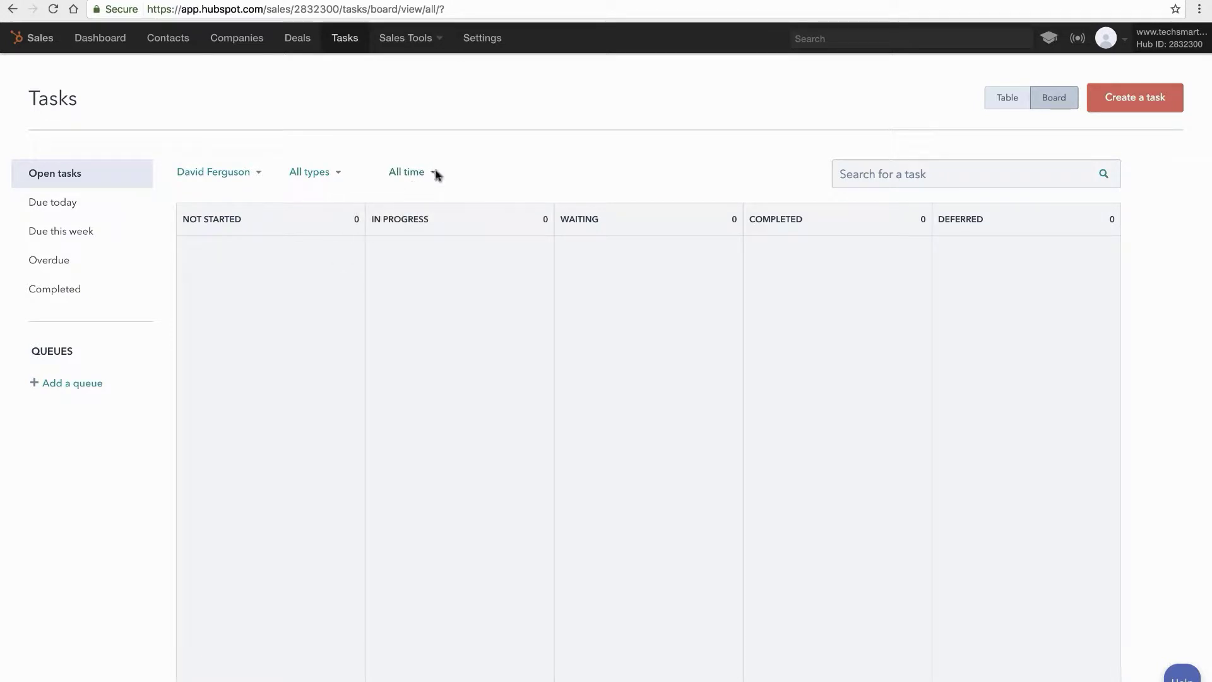
left_click(1137, 103)
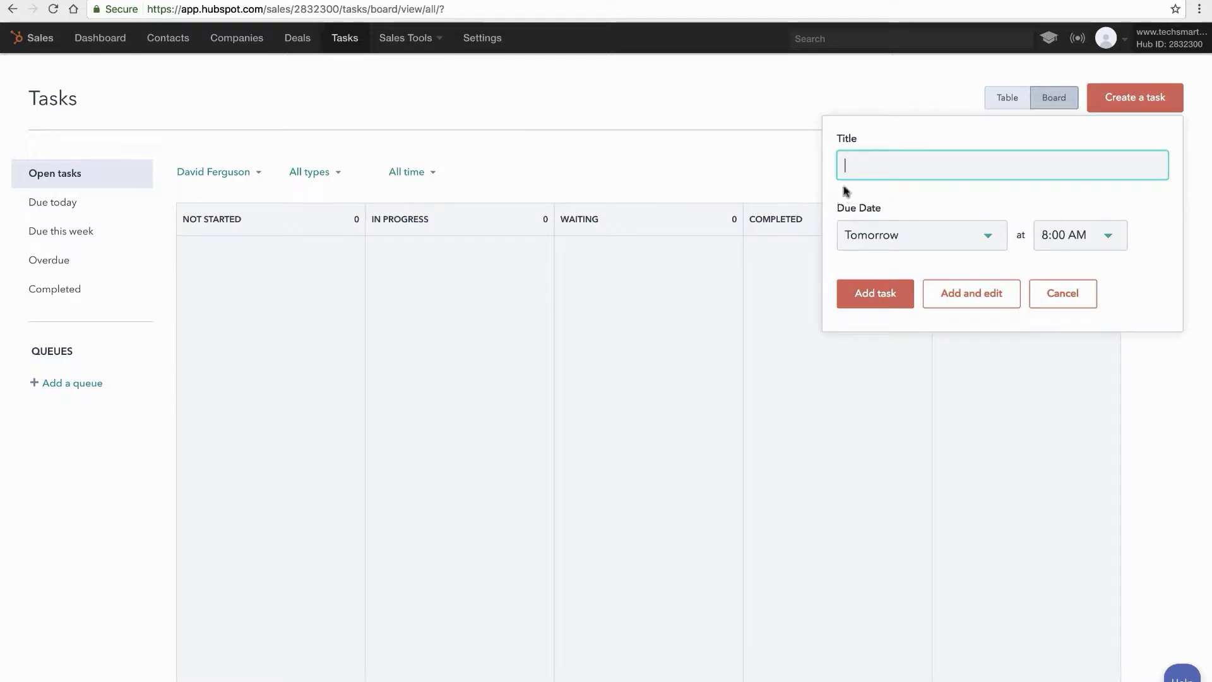
Step: Leave the due date at Tomorrow and cancel the new task without saving
left_click(919, 237)
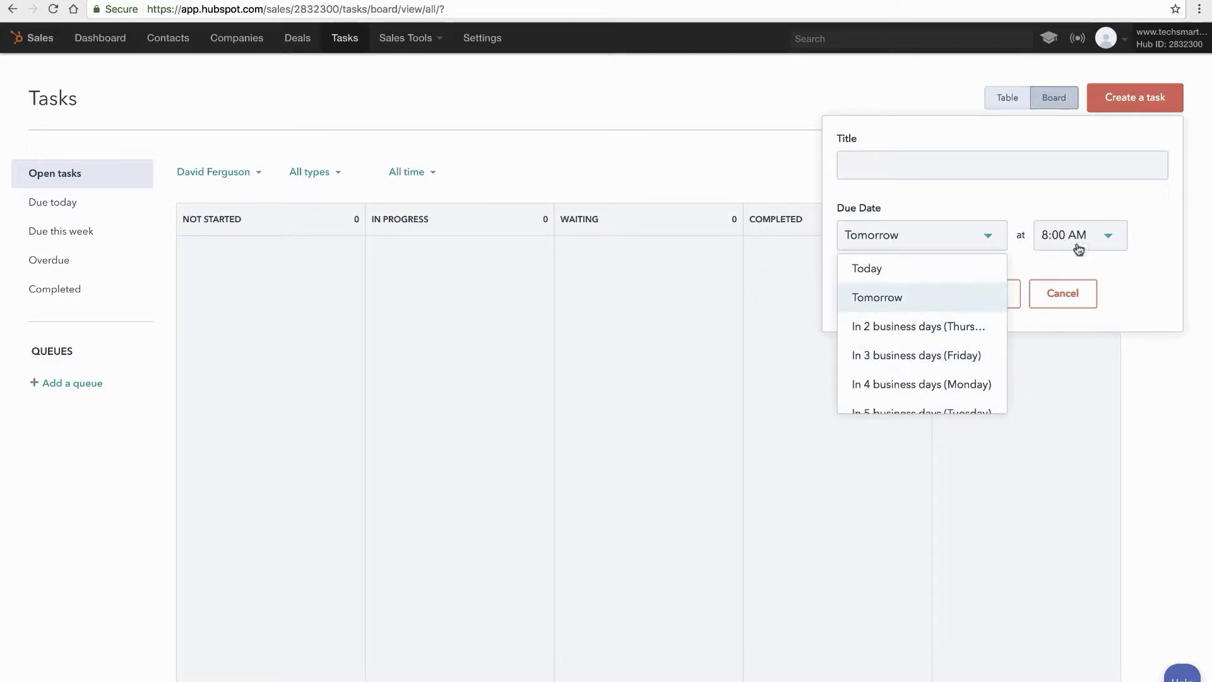
left_click(1052, 264)
left_click(1060, 292)
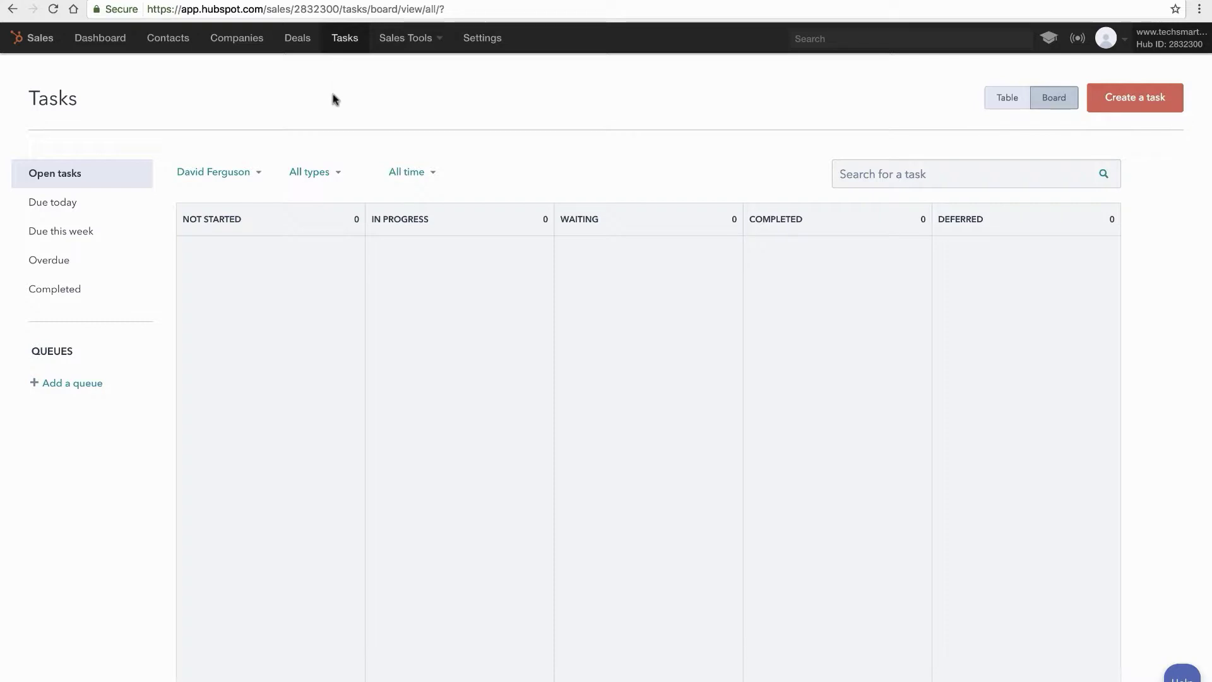
Step: Open the ninth contact's record, the Advantage Rent A Car manager, from the Contacts list
left_click(167, 38)
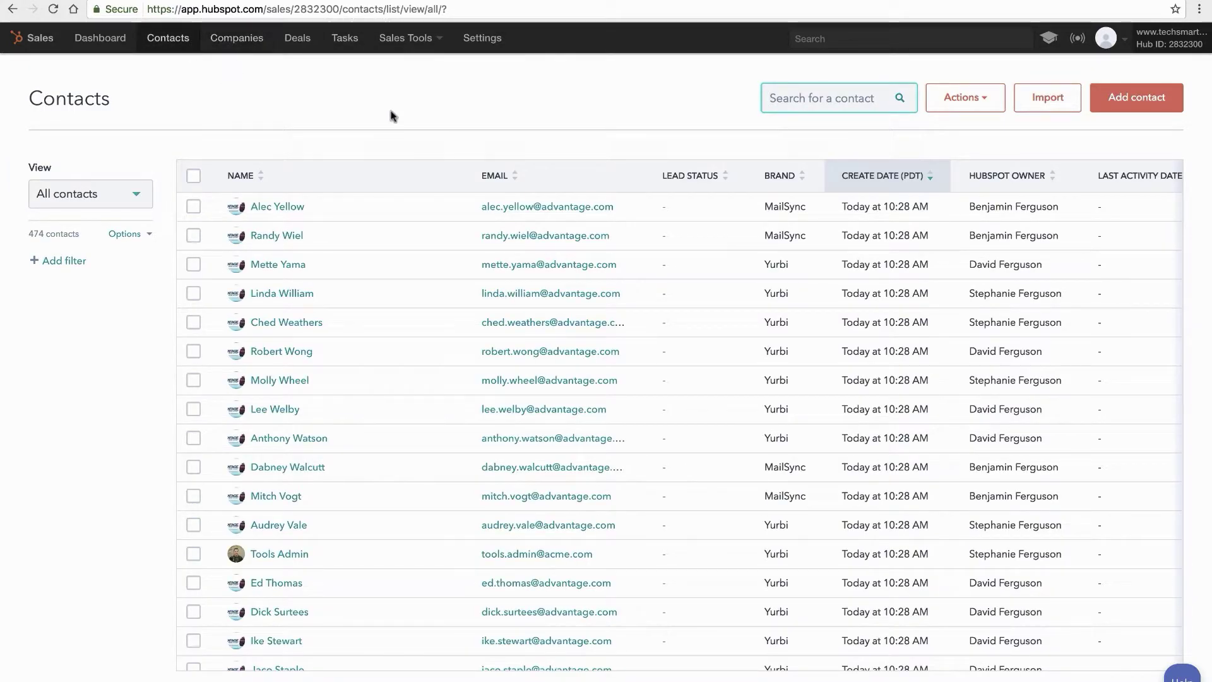
left_click(281, 438)
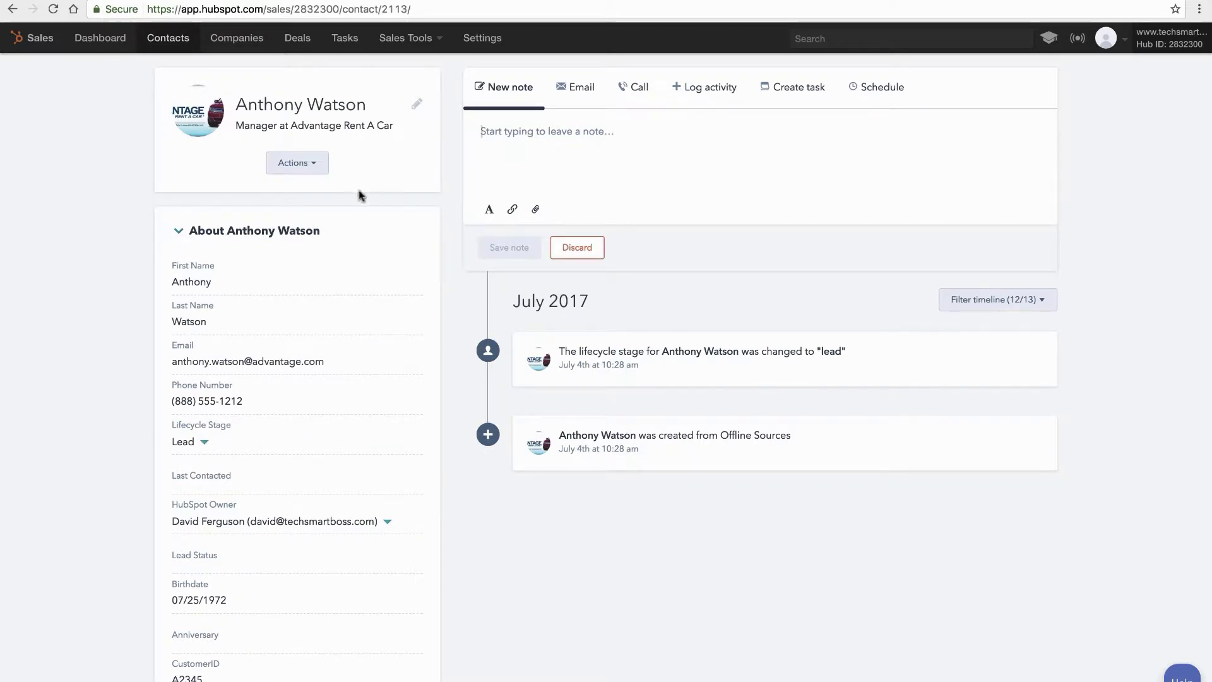
Step: Start a Create task form on the contact record, leaving the queue at None
left_click(799, 95)
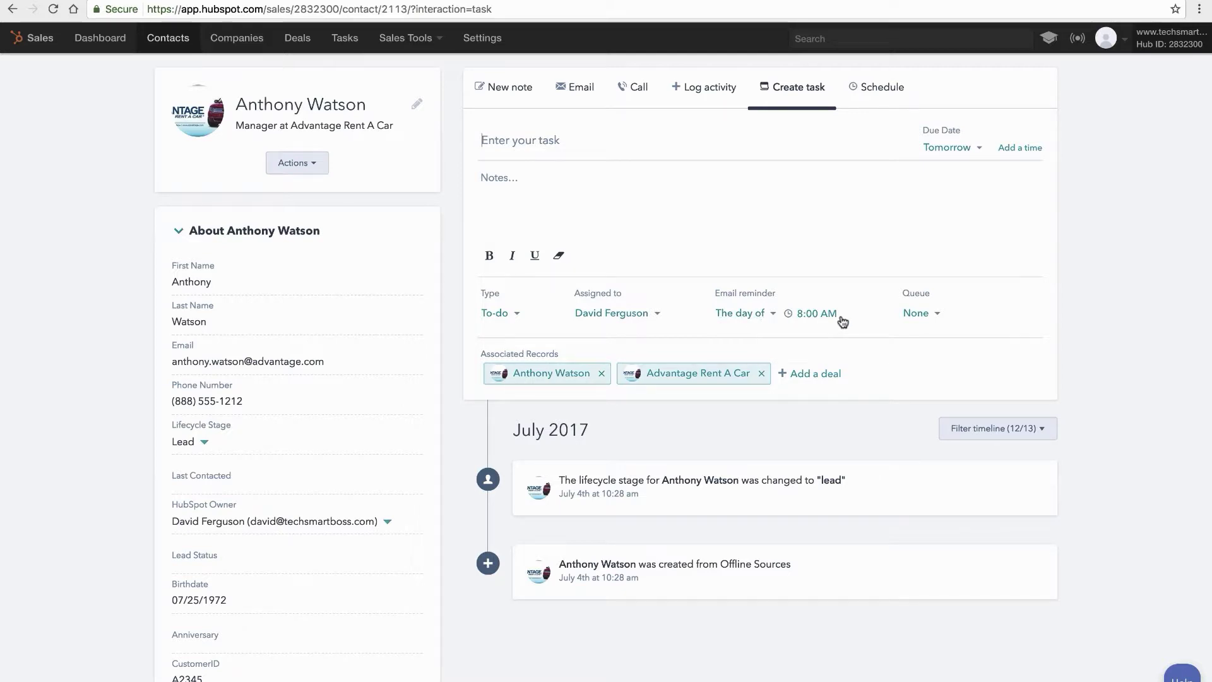
left_click(938, 320)
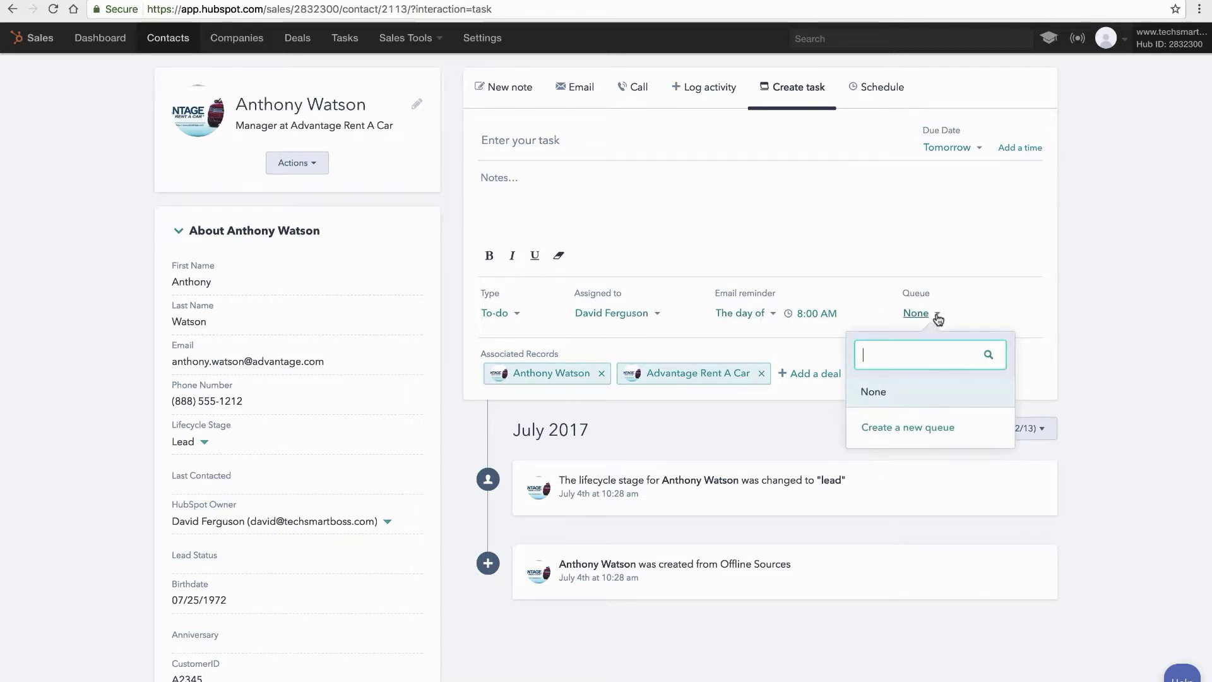
left_click(732, 216)
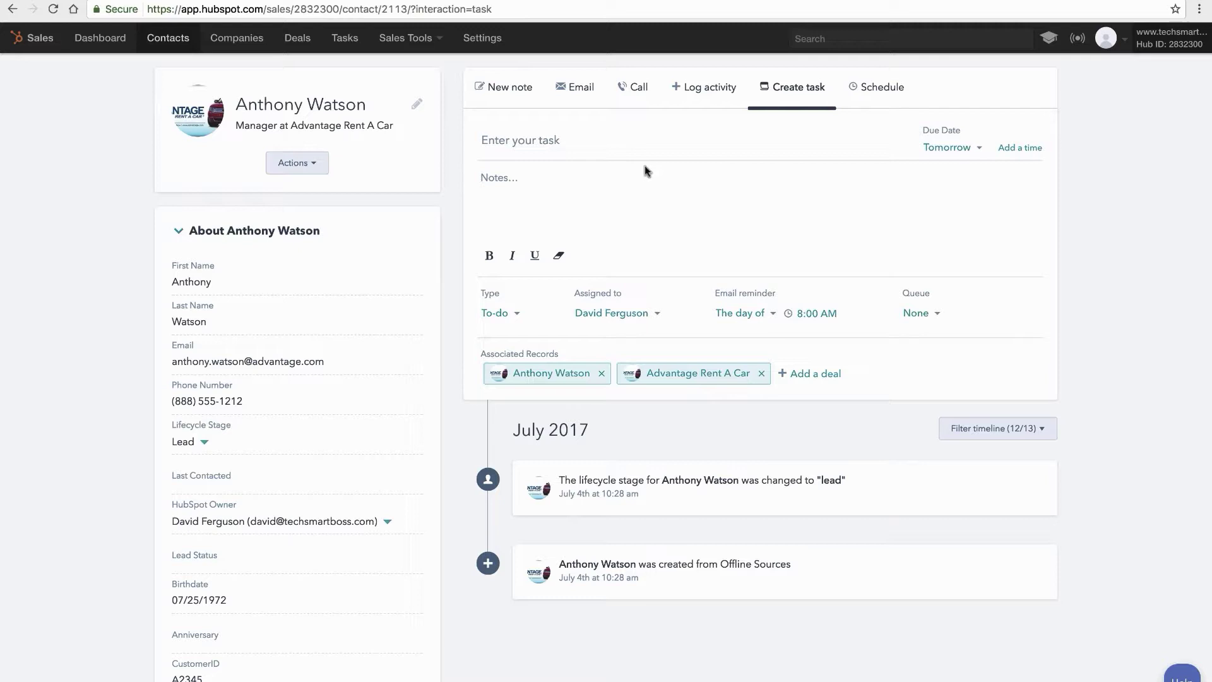
Step: Title the task 'Example Task', add the note 'Don't forget to do this', and set type Call
left_click(620, 142)
type("Example Ta")
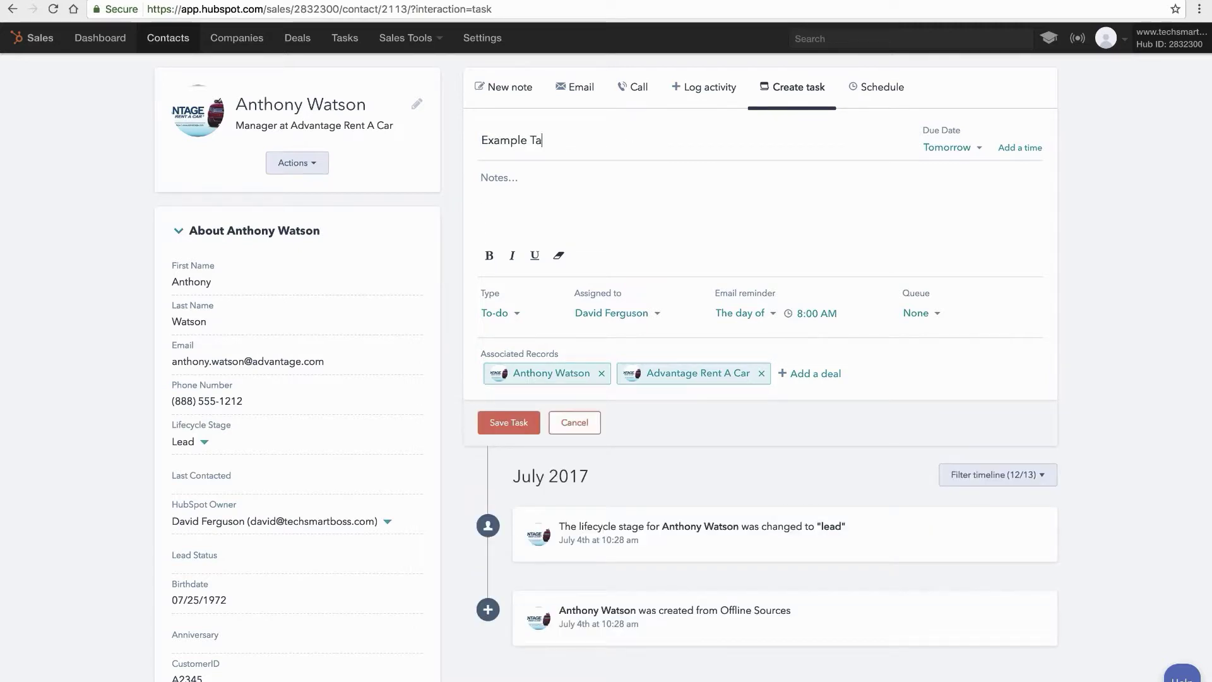
left_click(621, 190)
type("Don't forget to d")
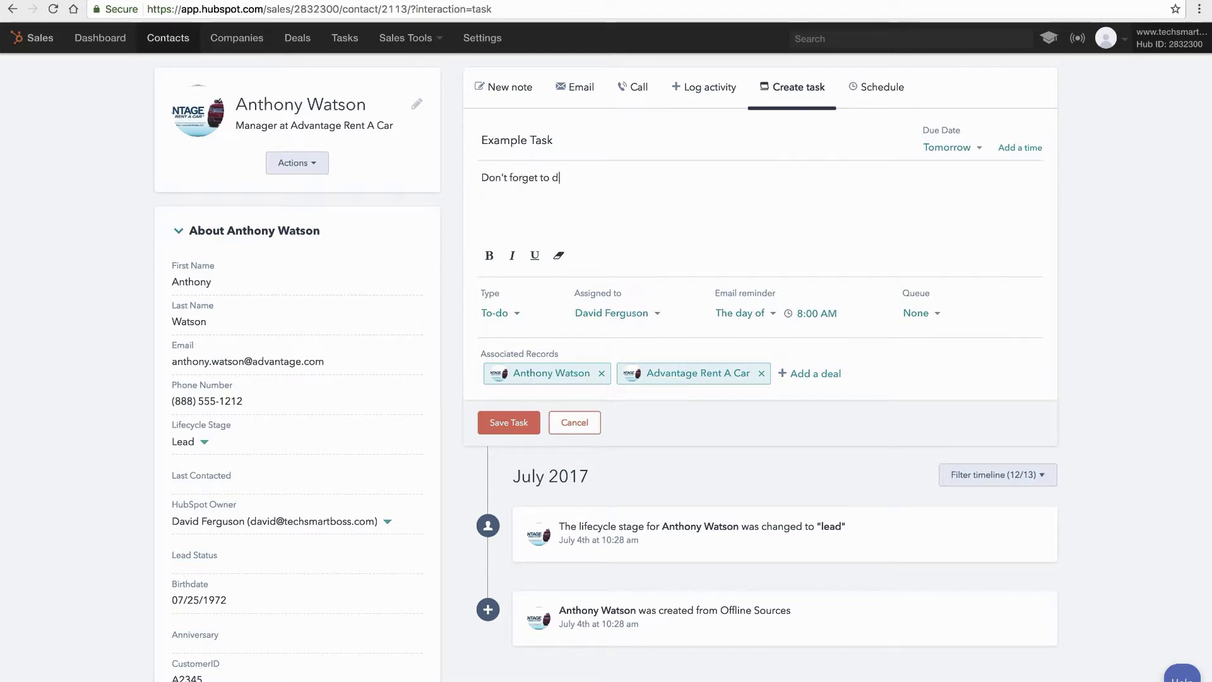
type("o this")
left_click(517, 315)
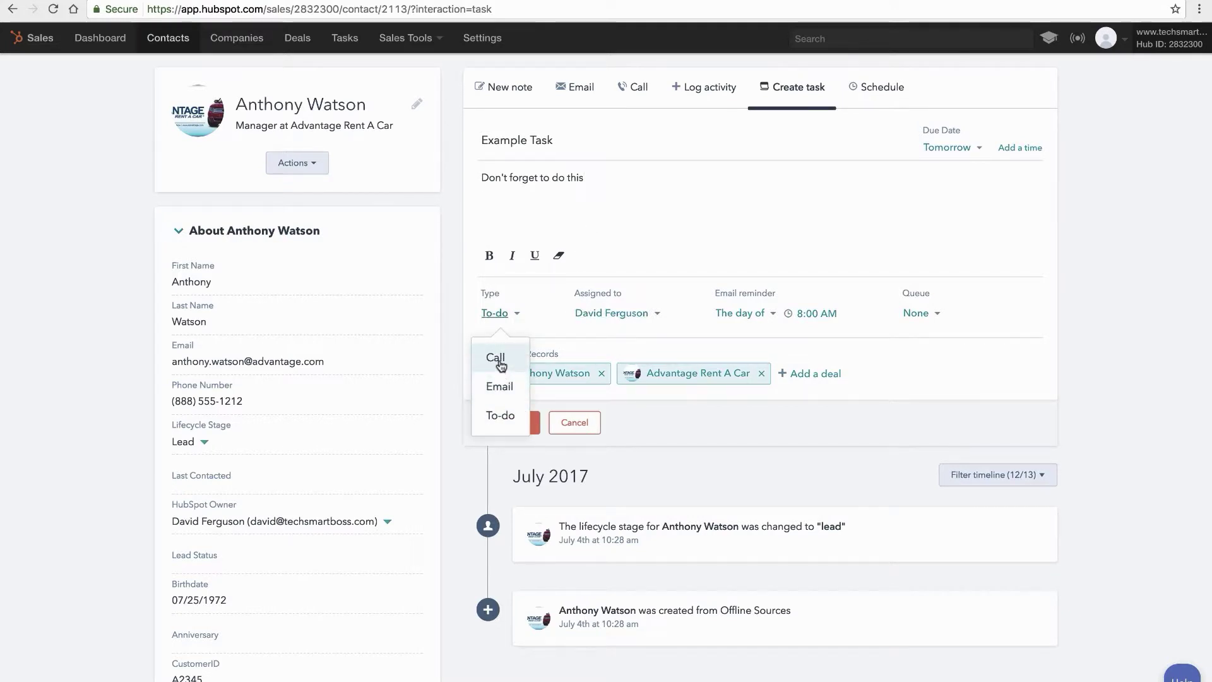
left_click(496, 358)
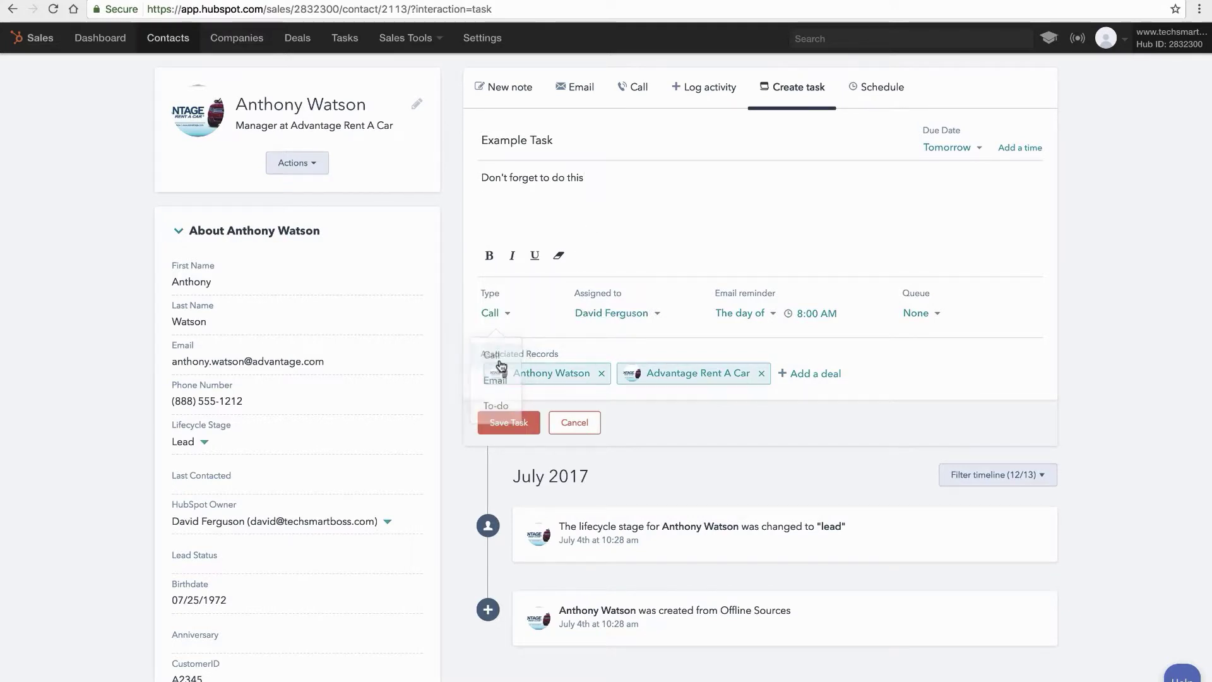
Step: Assign the task to the first listed user, due in 3 business days at 12:00 PM
left_click(657, 316)
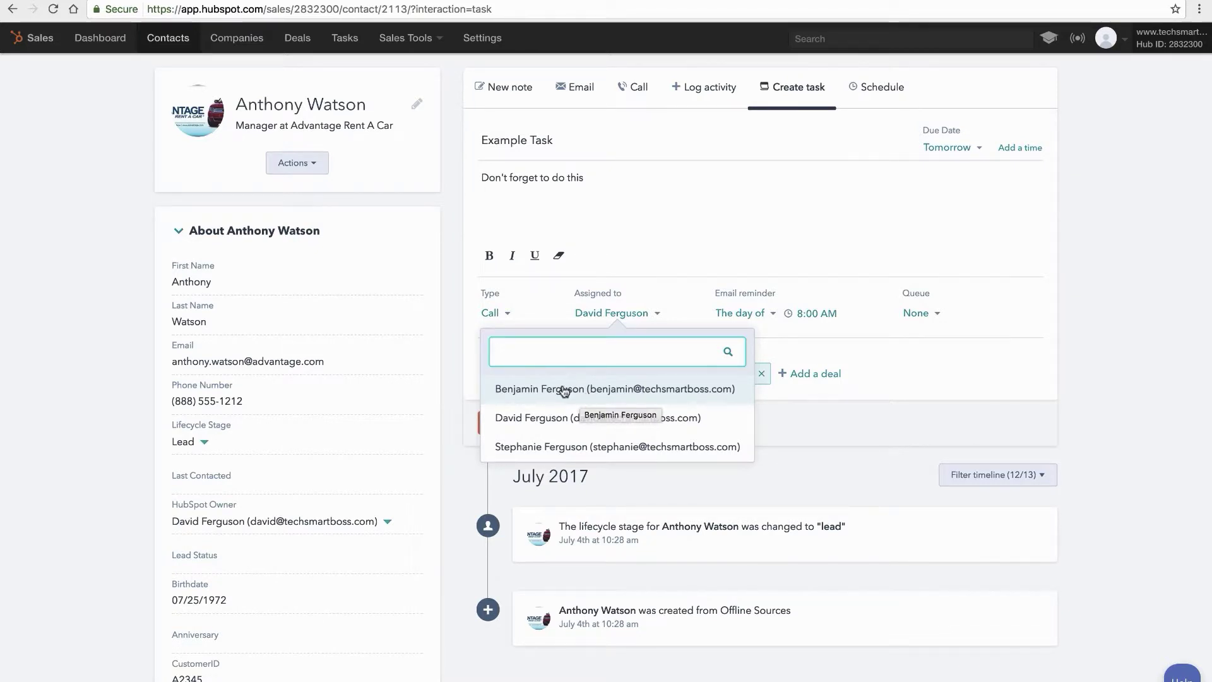
left_click(561, 389)
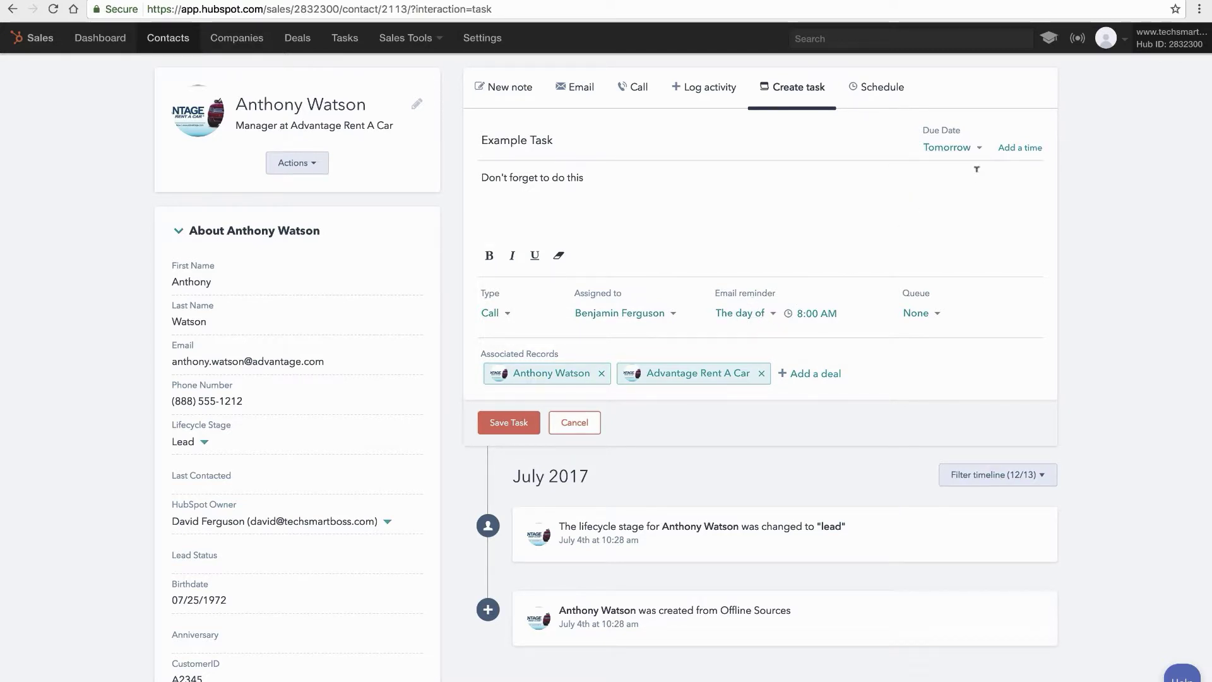
left_click(980, 150)
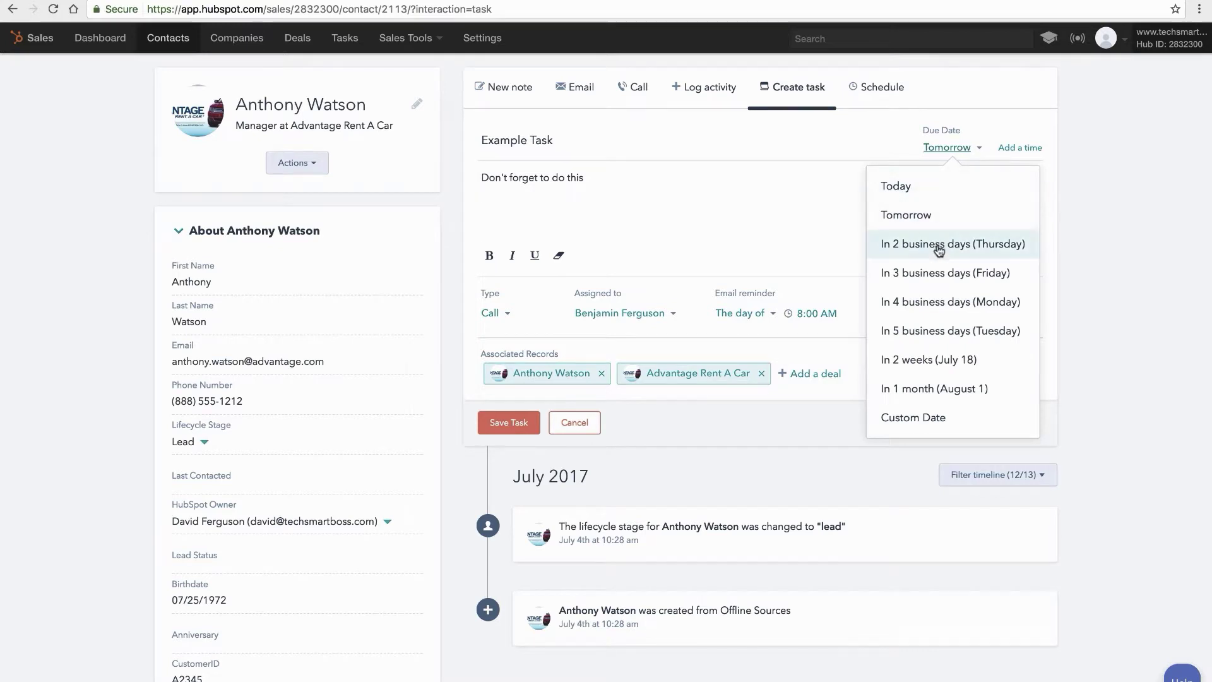
left_click(942, 272)
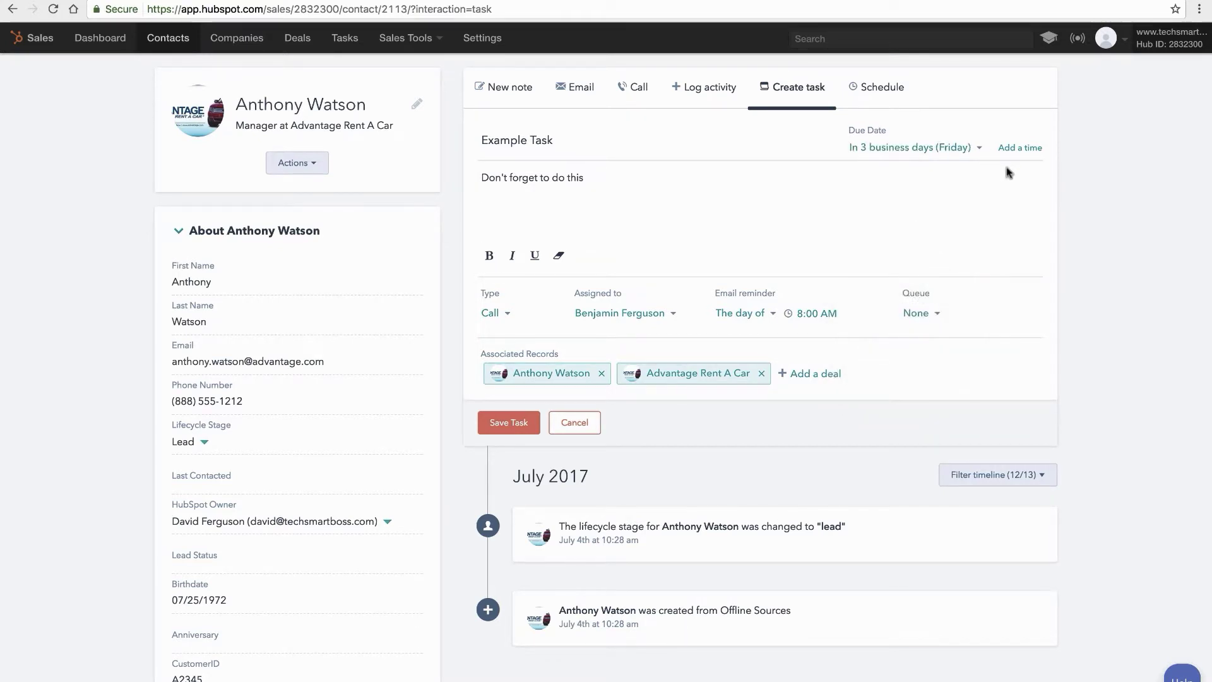
left_click(1019, 151)
left_click(972, 152)
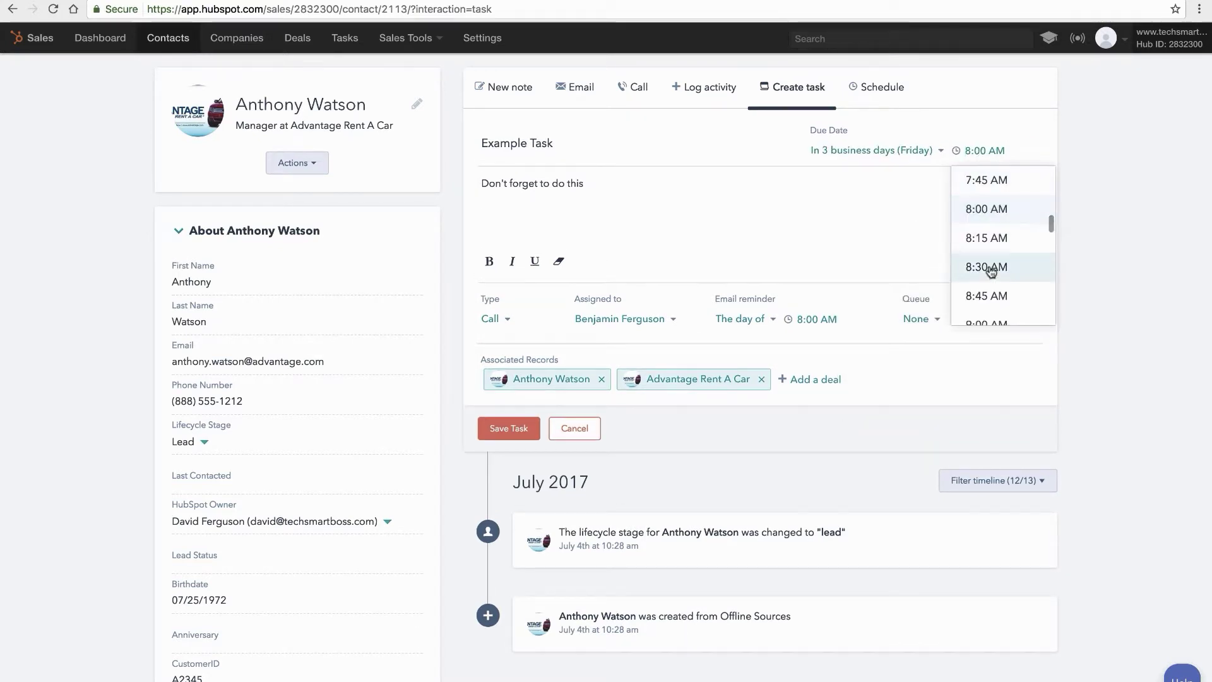
scroll(990, 272, "down", 3)
scroll(990, 275, "down", 5)
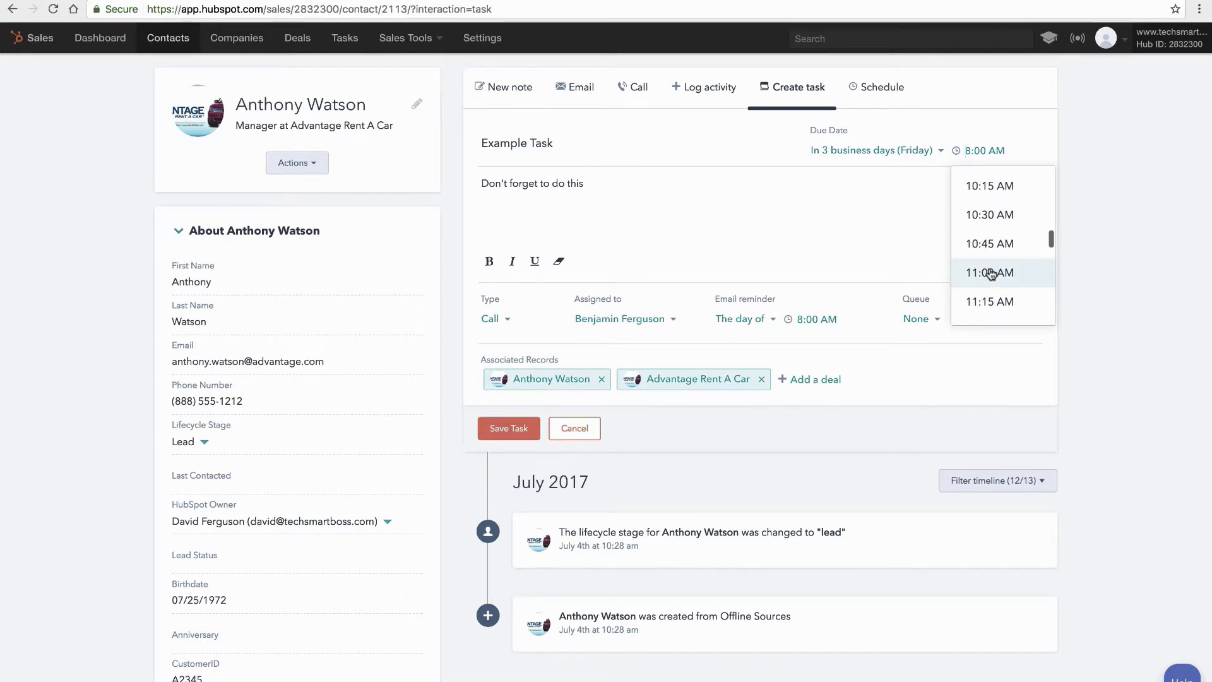
left_click(989, 298)
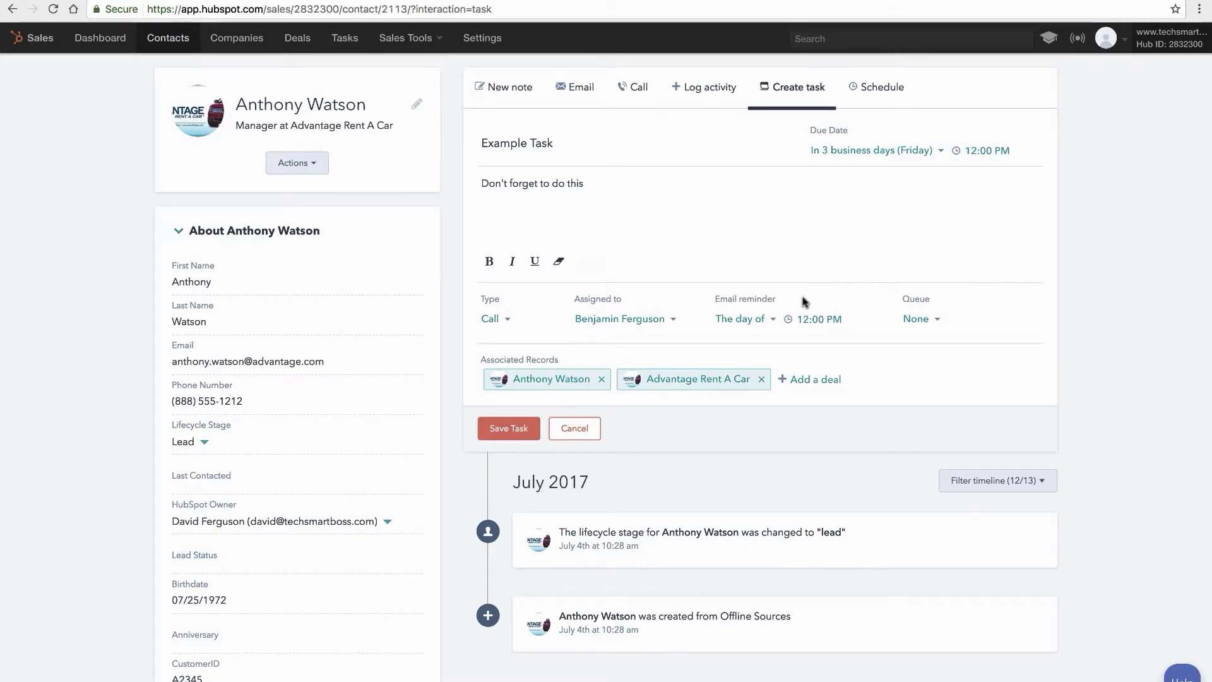
Step: Set the email reminder to the day before at 10:30 AM
left_click(745, 320)
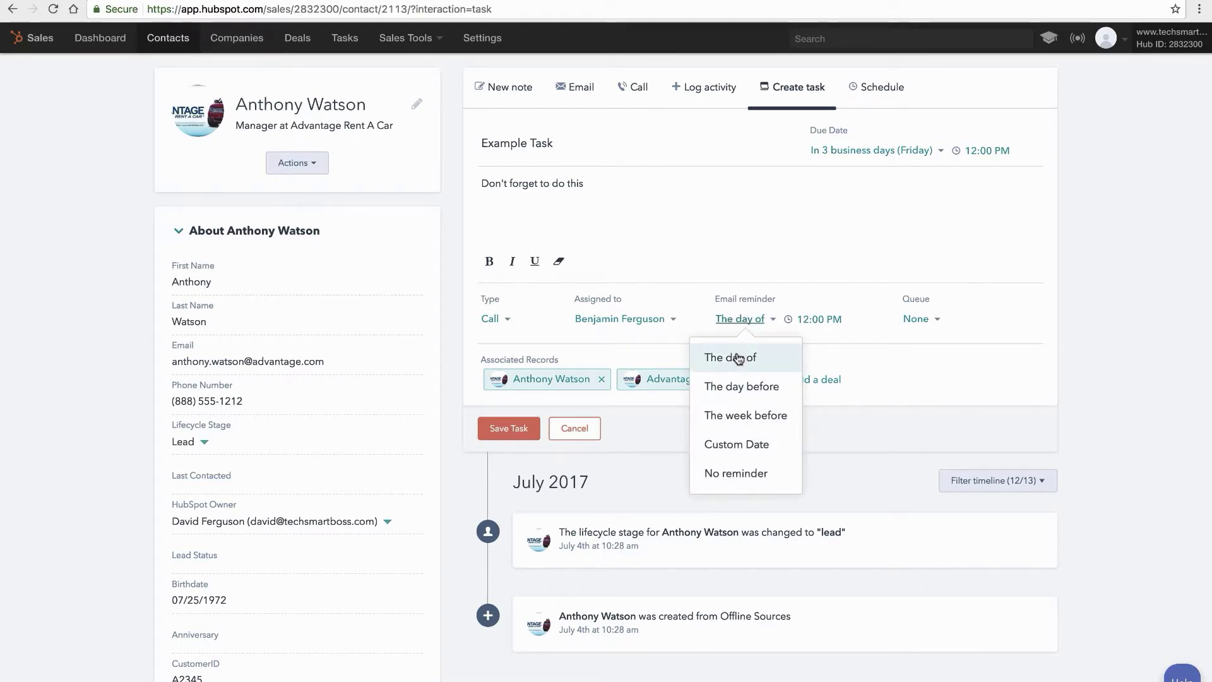
left_click(751, 386)
left_click(844, 318)
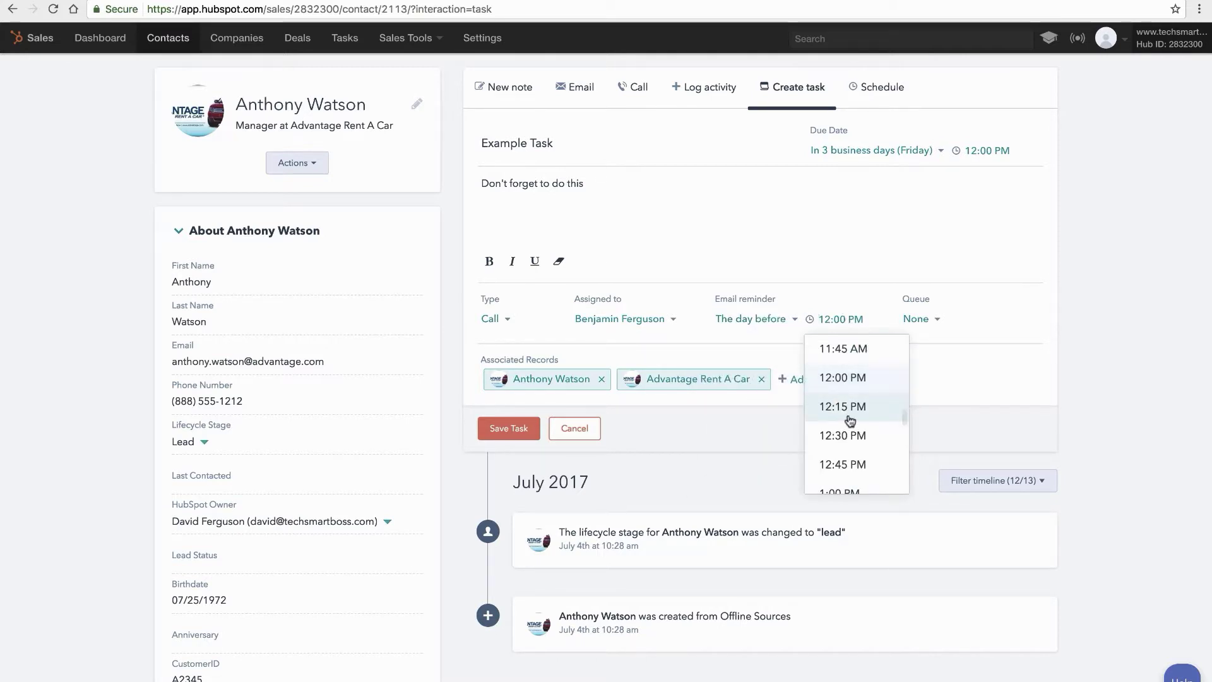
scroll(850, 421, "down", 2)
scroll(849, 420, "up", 4)
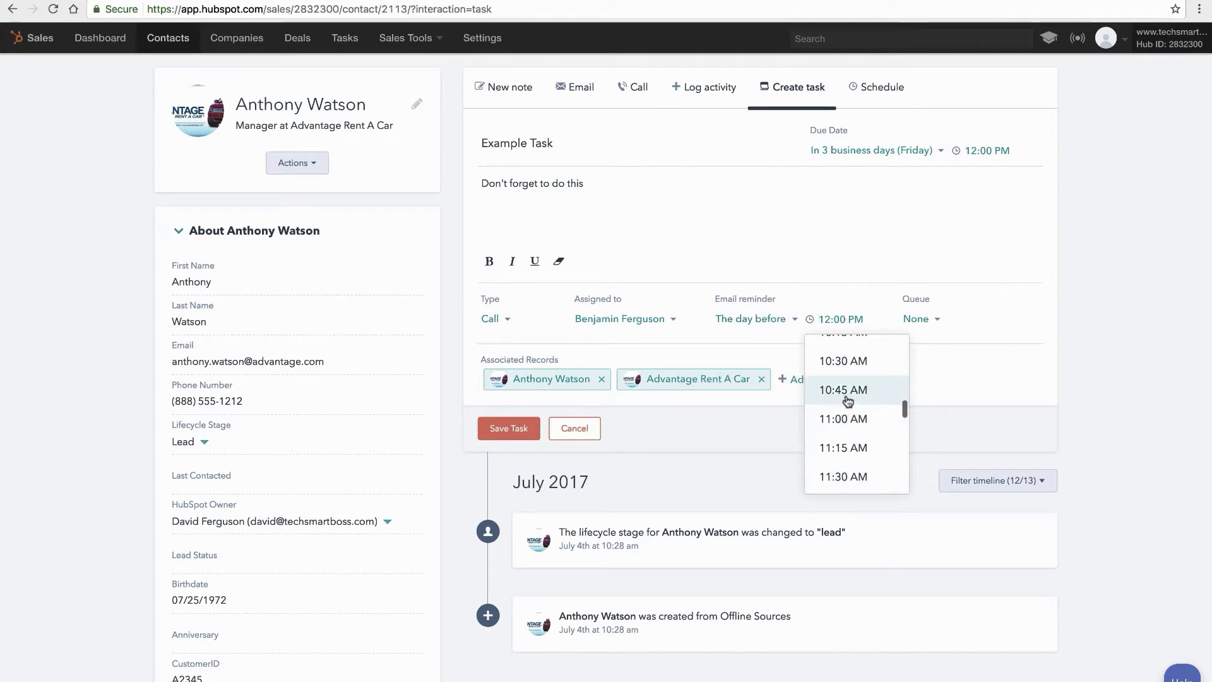
left_click(845, 361)
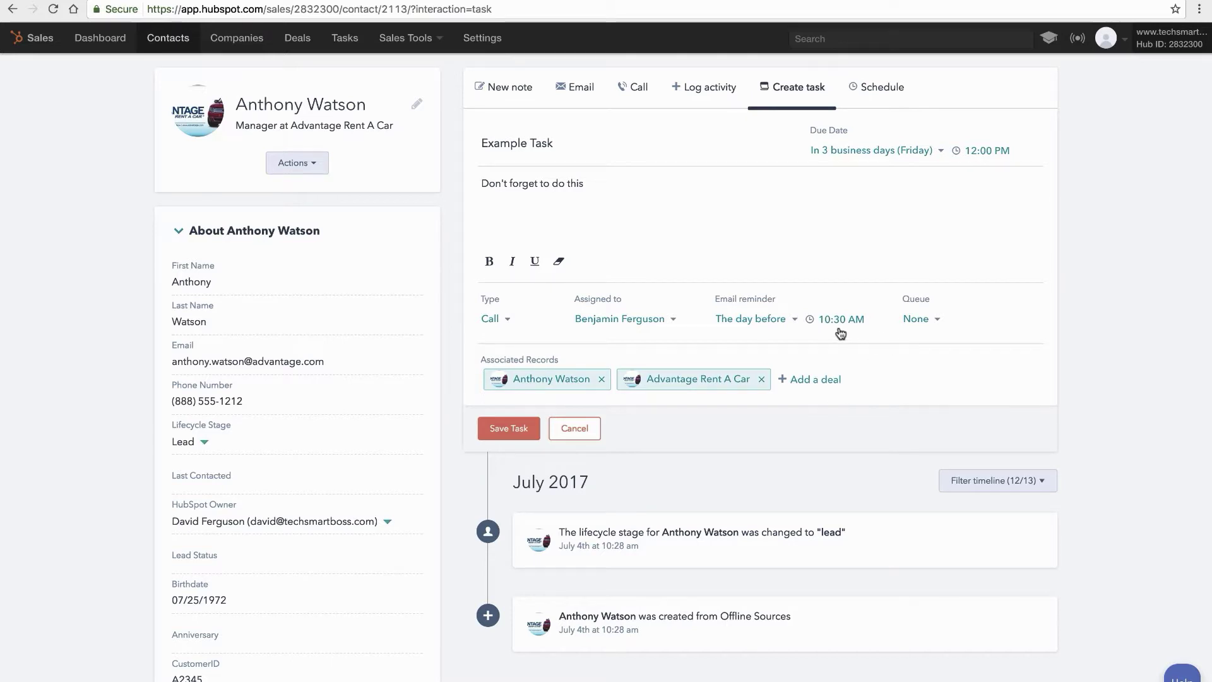
Step: Associate the deal 'Sample Deal Name' with the task, found by searching 'sam'
left_click(812, 381)
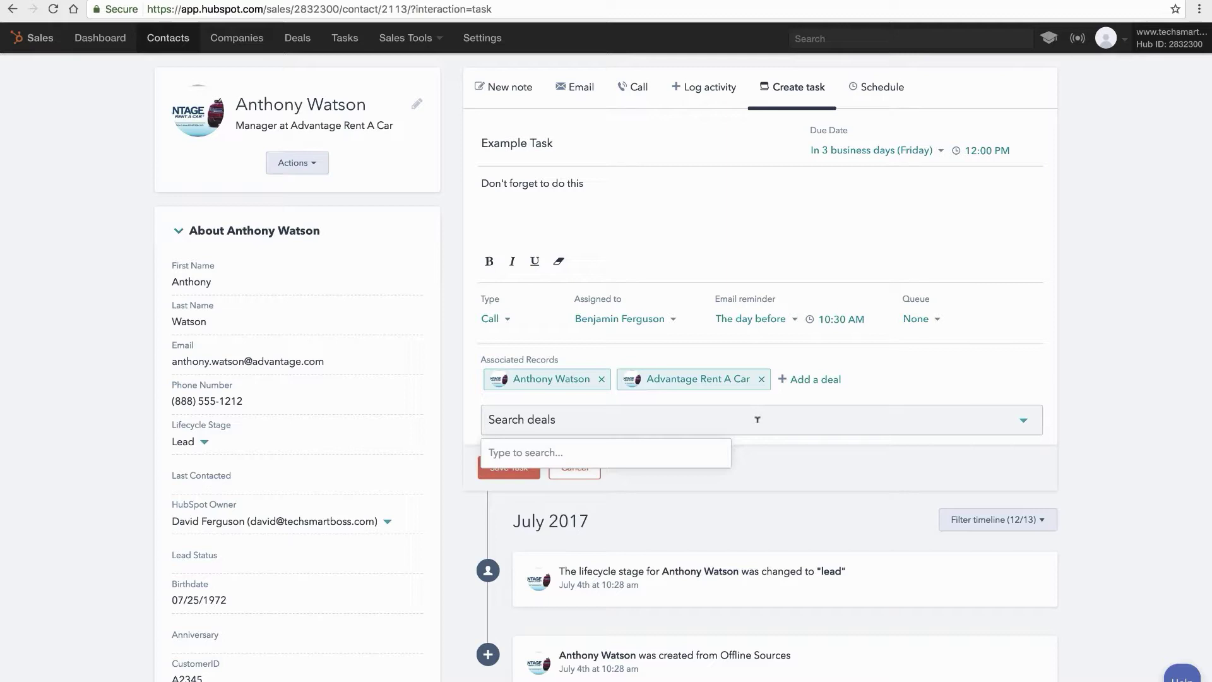
left_click(1025, 424)
left_click(1026, 426)
type("sam")
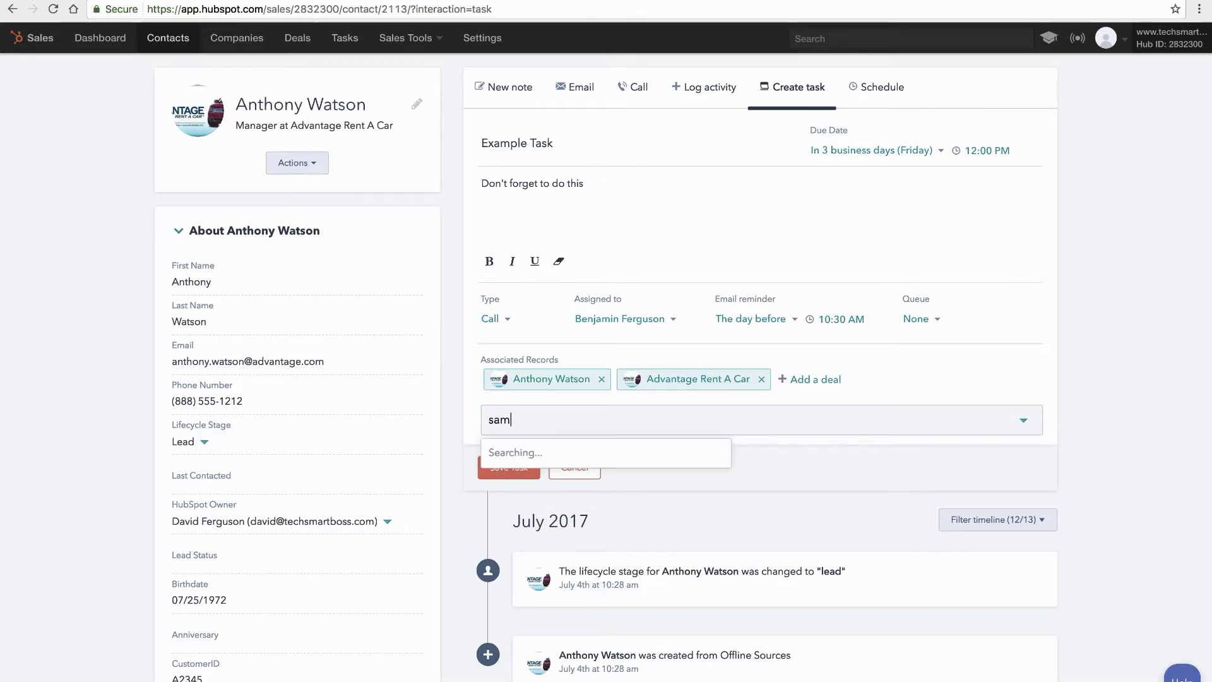
left_click(530, 480)
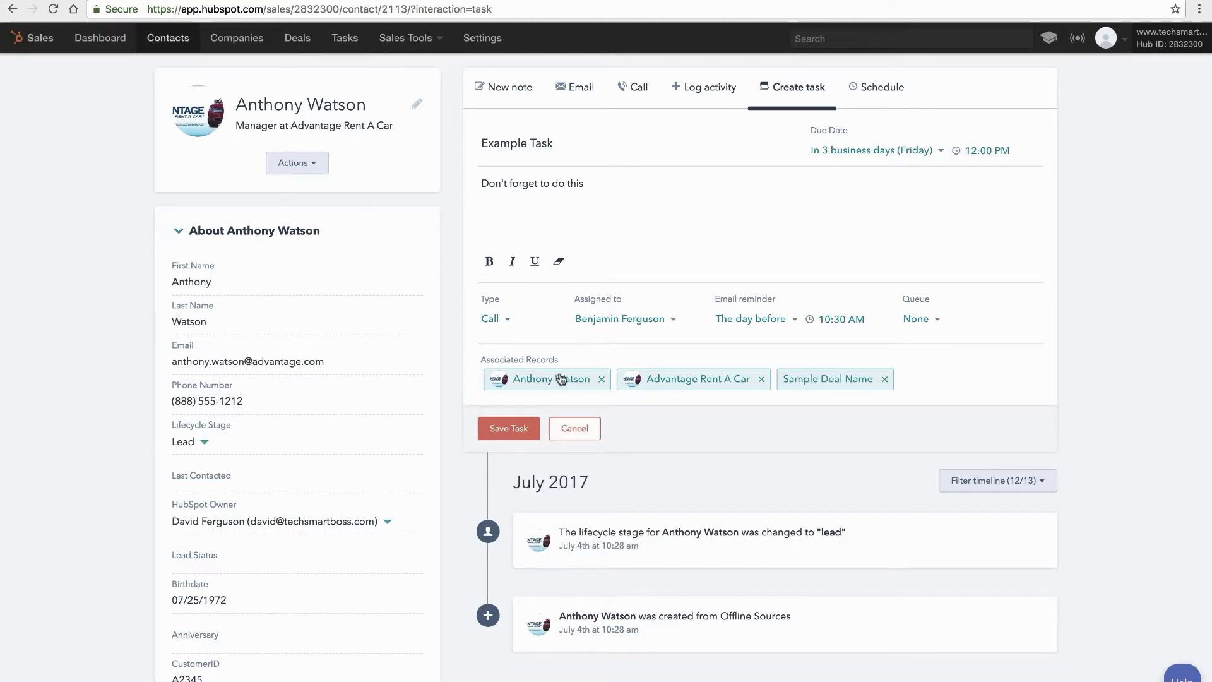
Step: Save the call task and review it on the contact's activity timeline
left_click(510, 429)
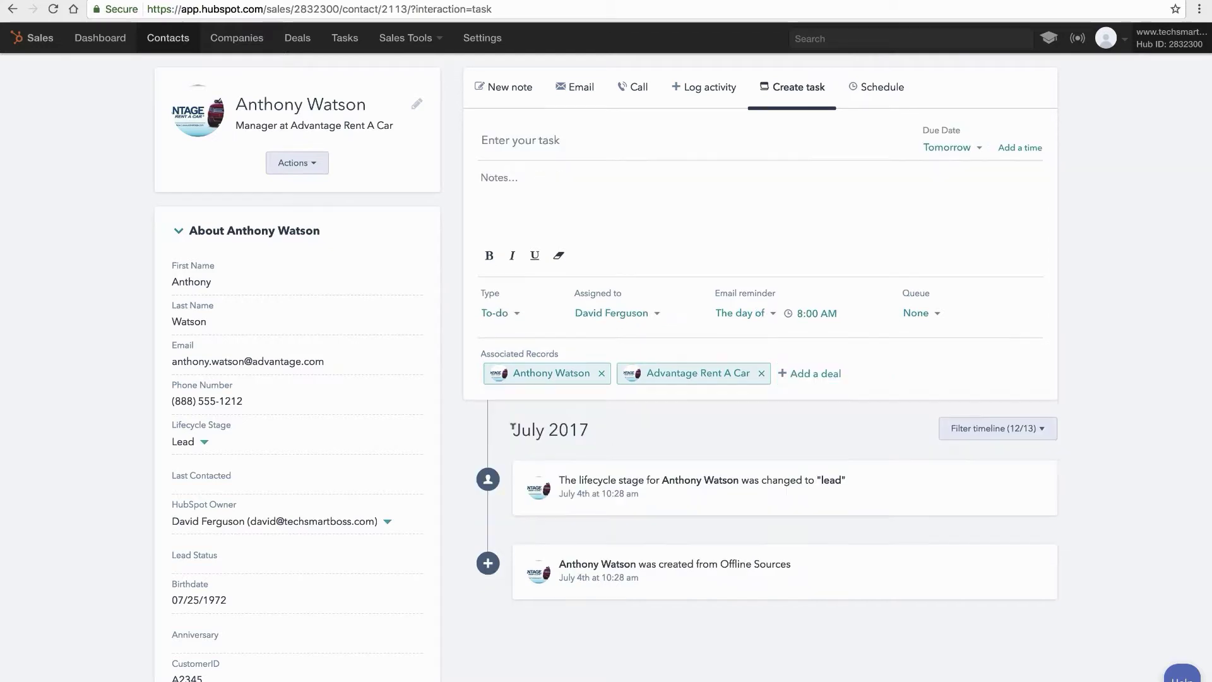
scroll(665, 453, "down", 3)
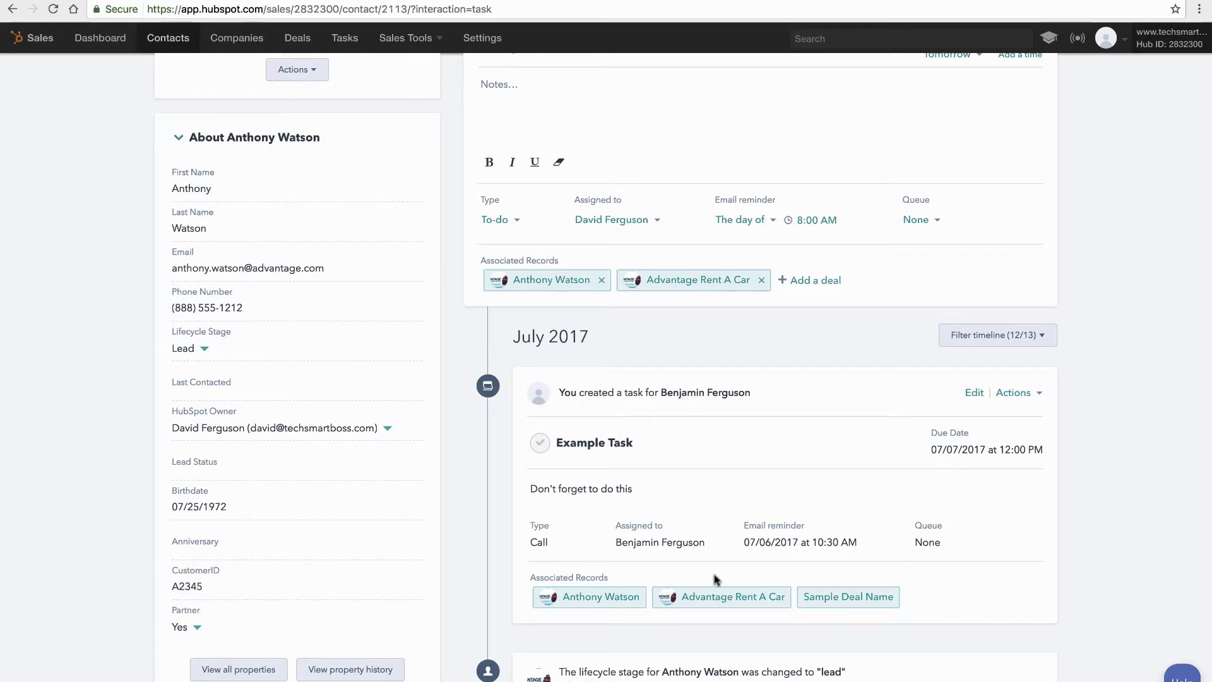
left_click(1031, 394)
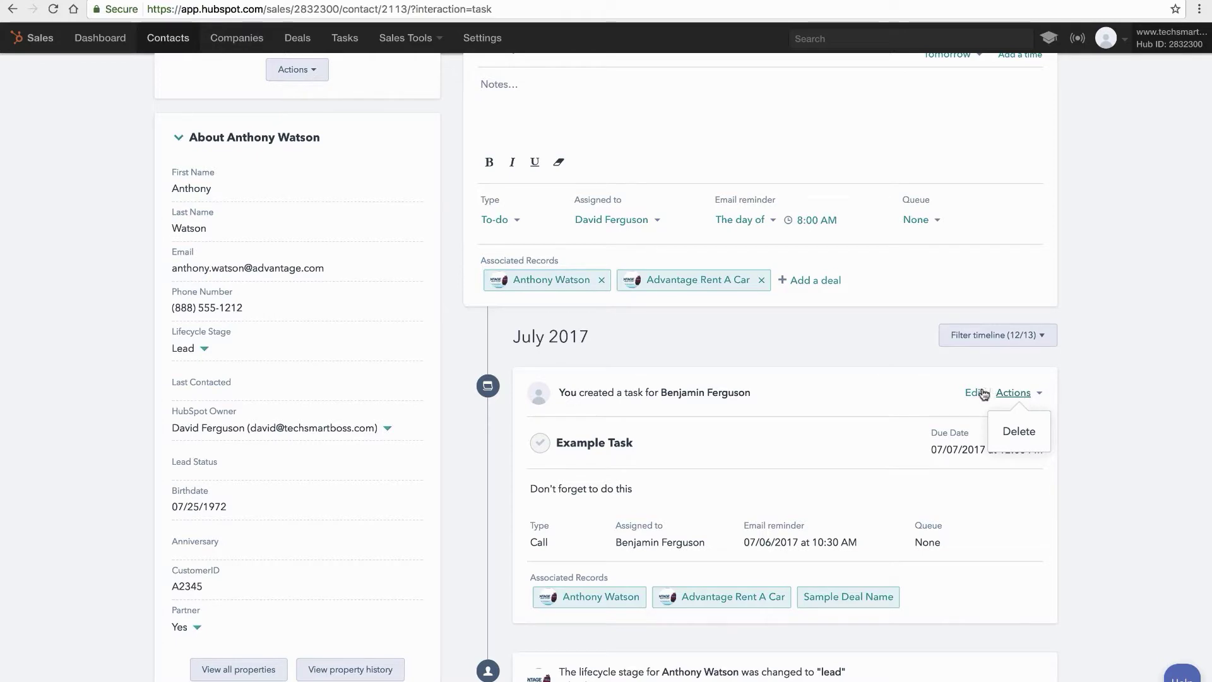
left_click(913, 401)
scroll(911, 400, "down", 10)
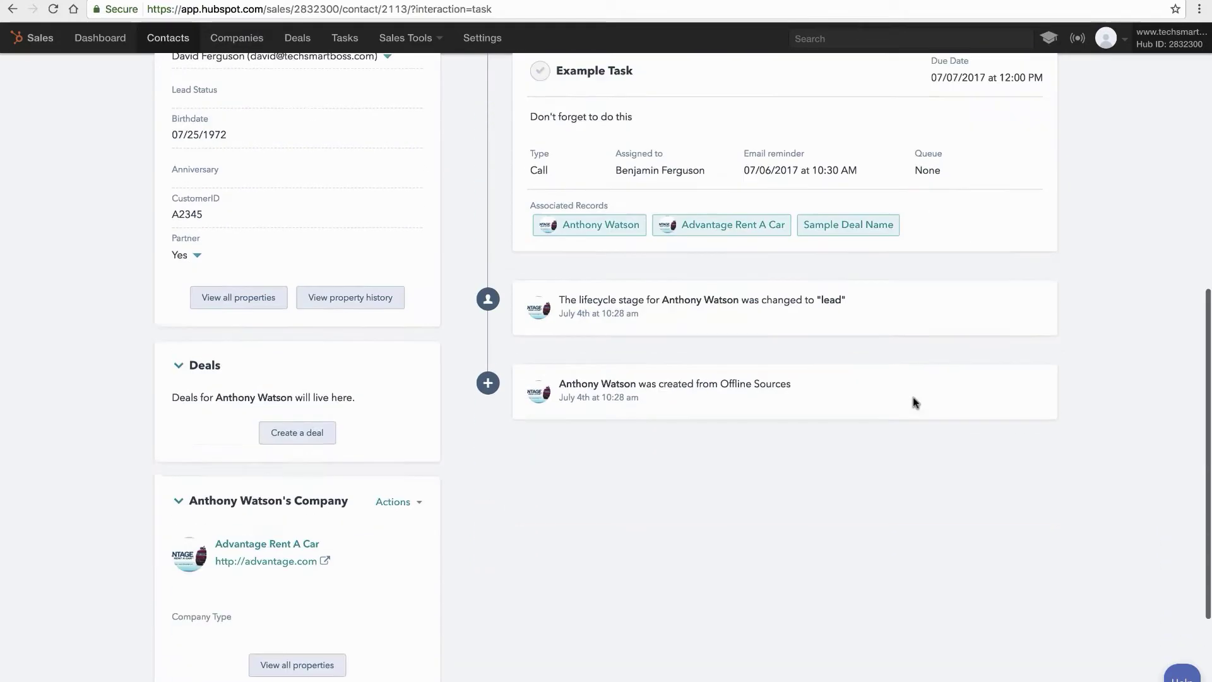
scroll(586, 375, "up", 7)
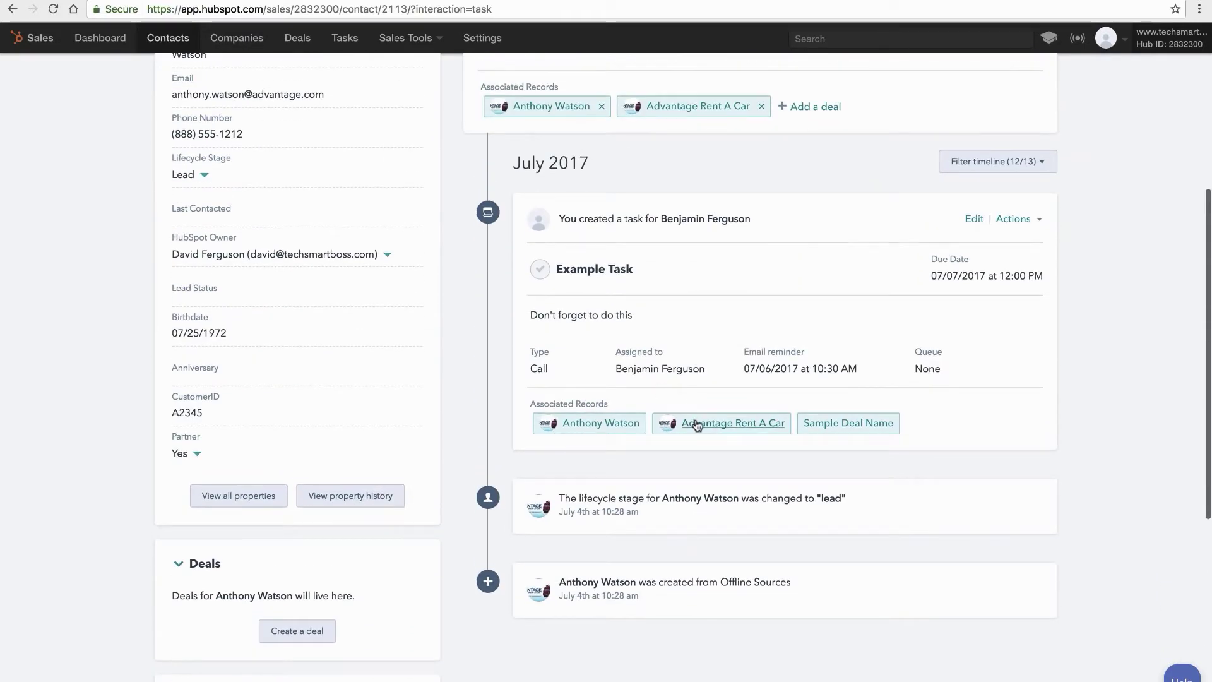
scroll(583, 453, "down", 6)
scroll(381, 532, "up", 1)
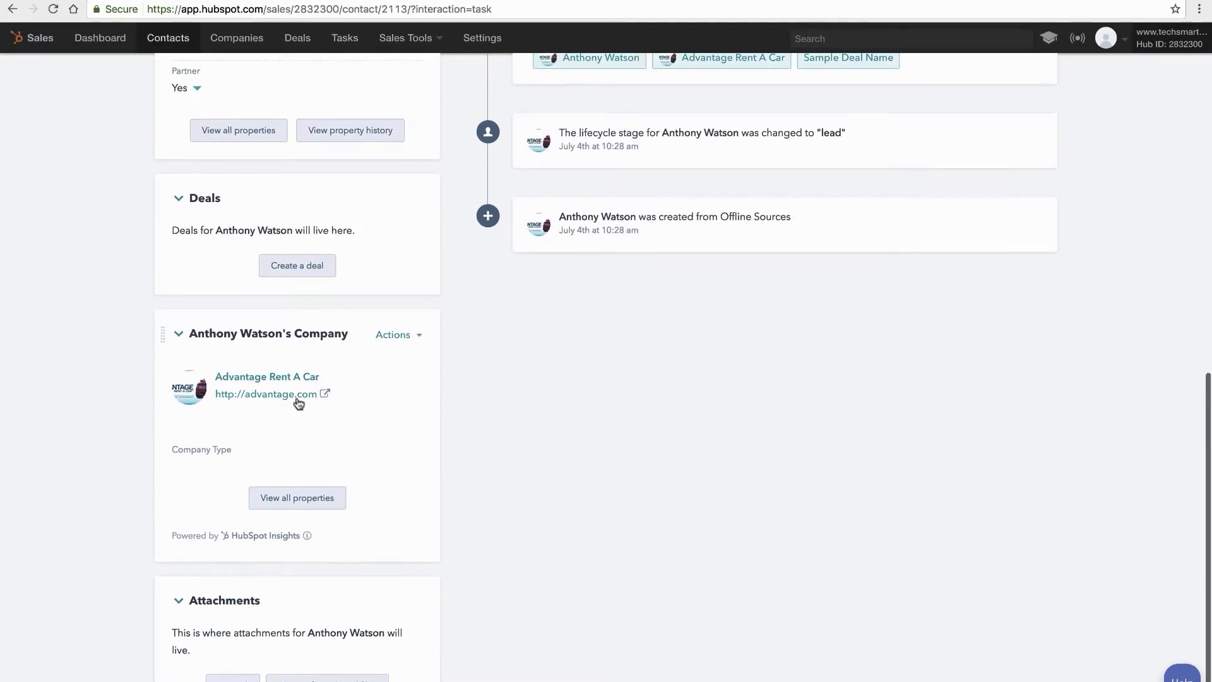
Step: Open the Advantage Rent A Car company record from the contact's company card
left_click(282, 333)
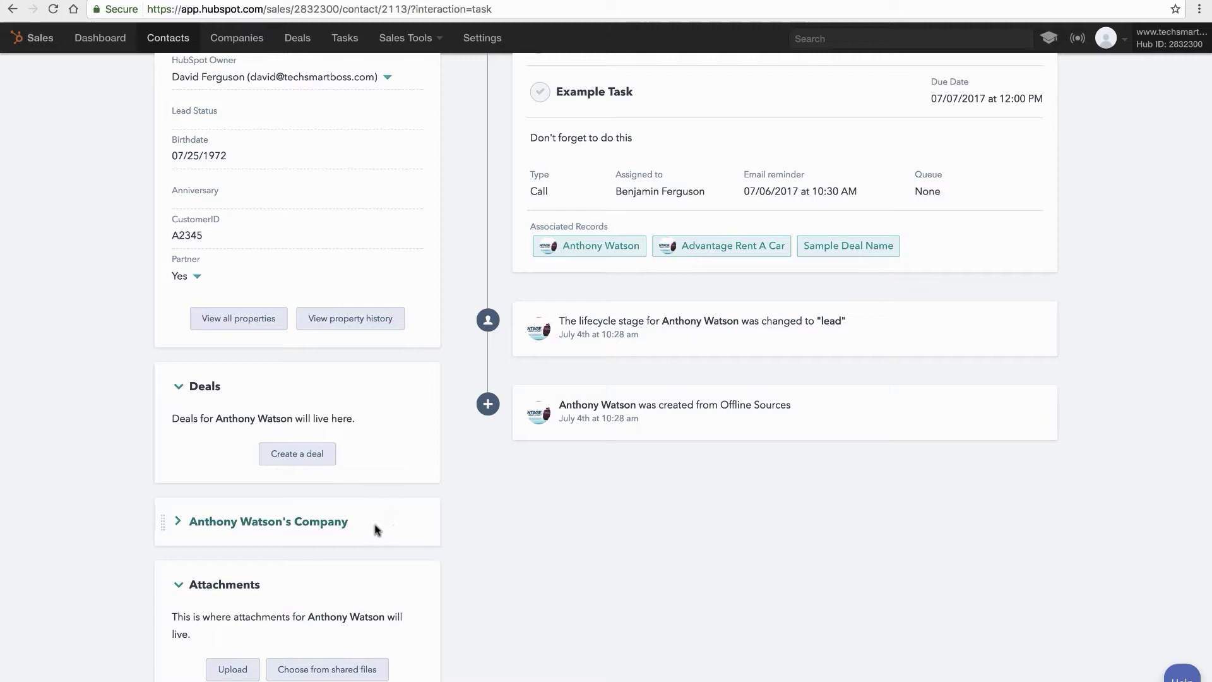
left_click(301, 528)
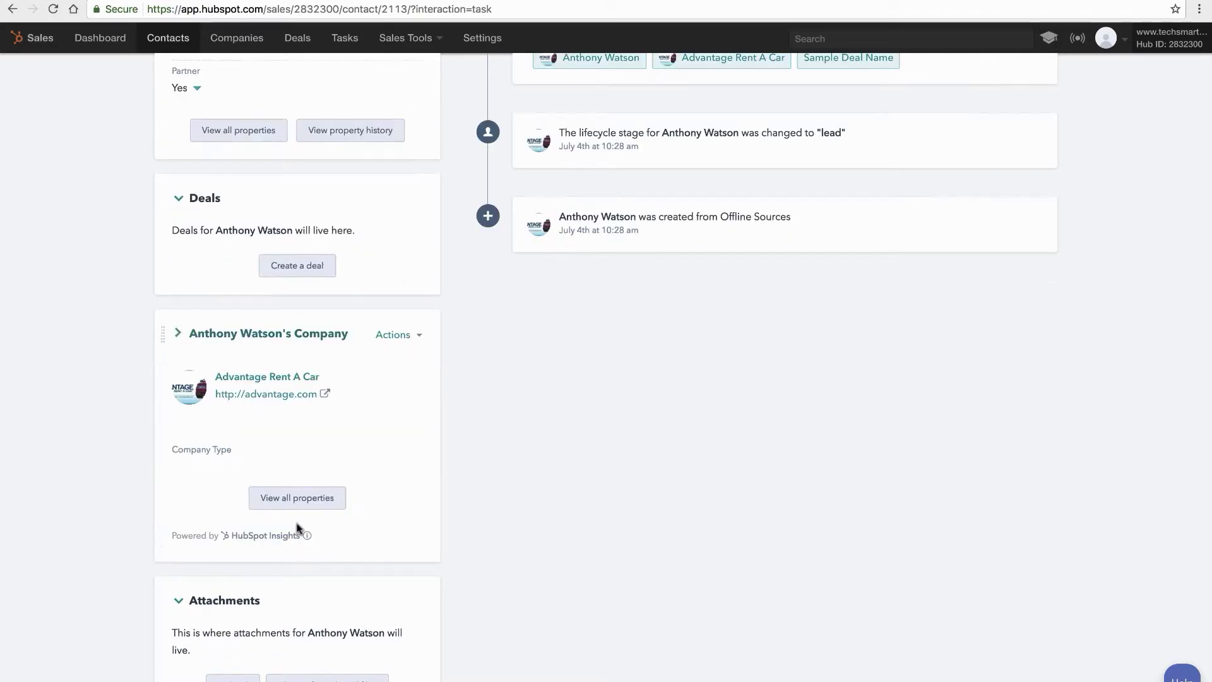
left_click(263, 379)
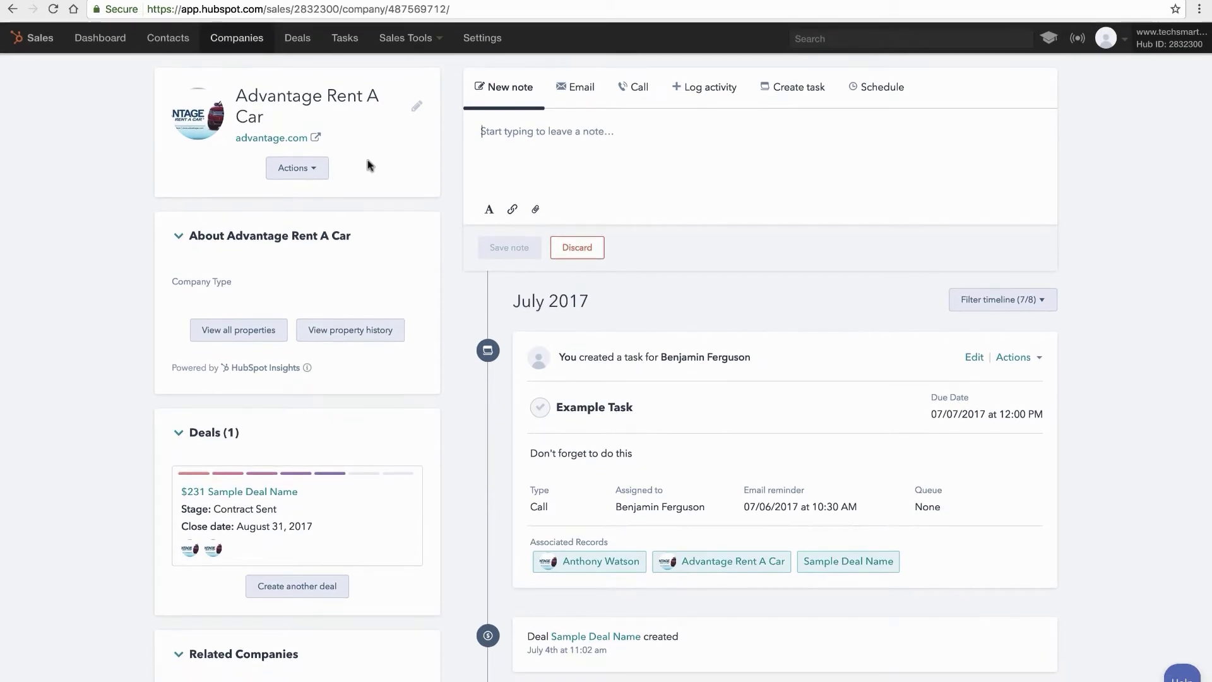
Step: Go to Tasks, show tasks for all users, and switch to Table view
left_click(345, 39)
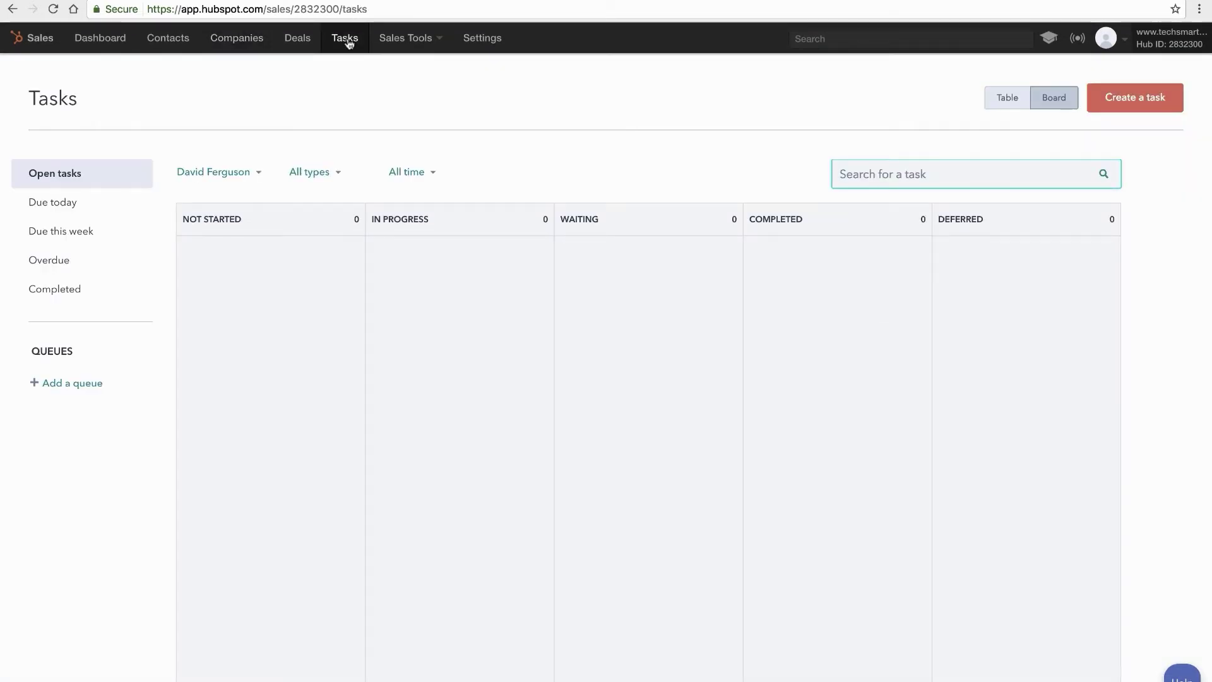
left_click(349, 51)
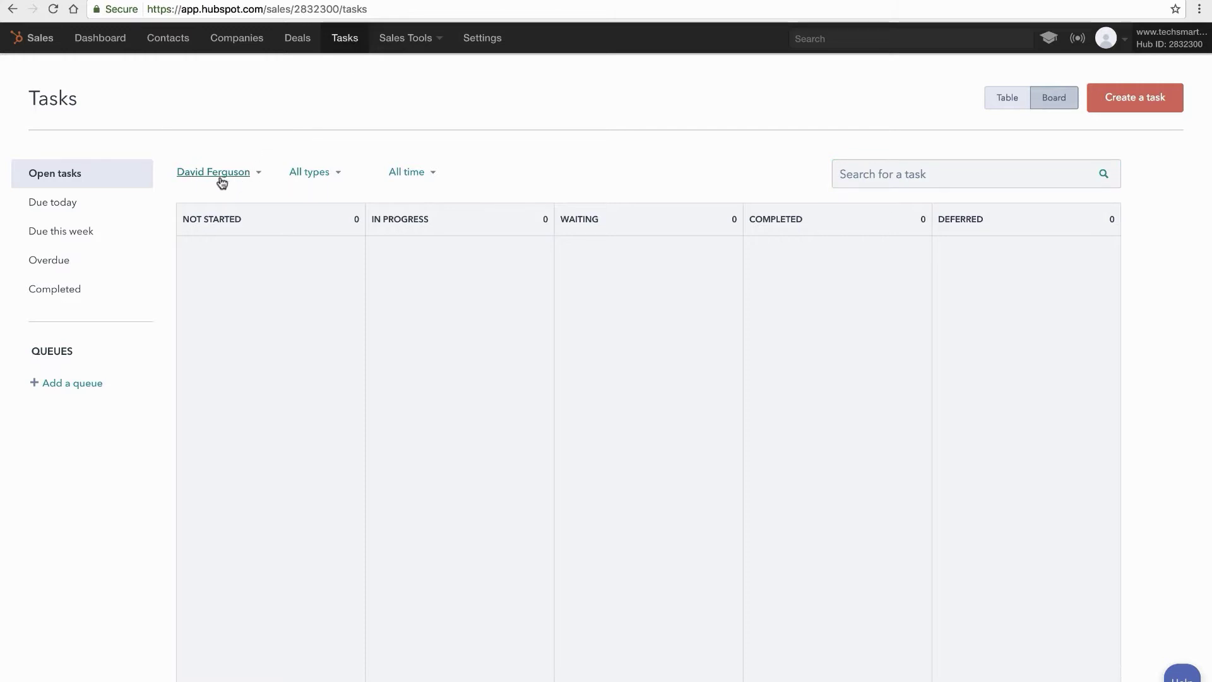
left_click(256, 178)
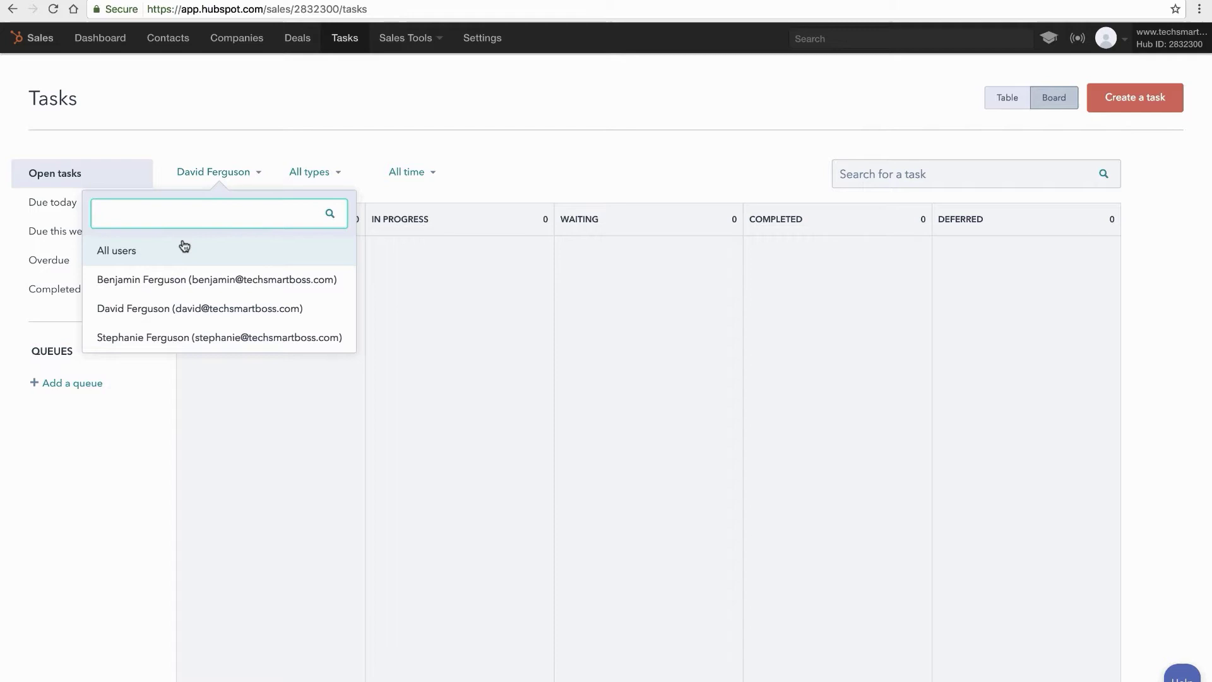
left_click(129, 252)
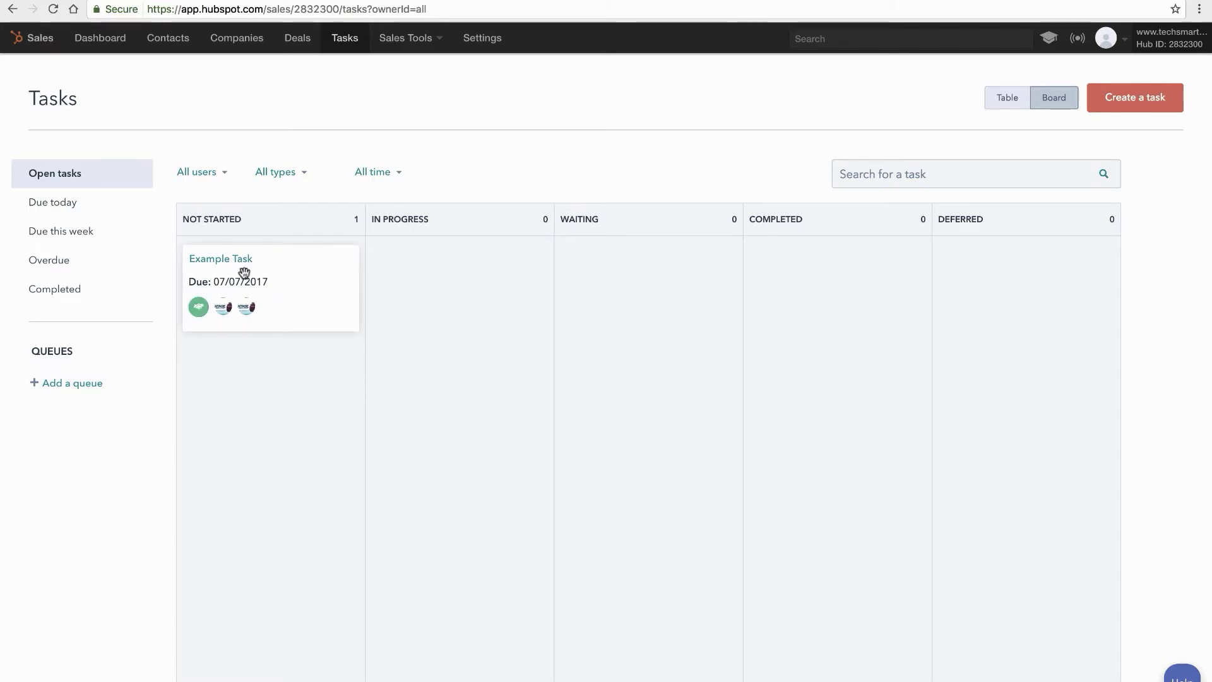
left_click(1006, 100)
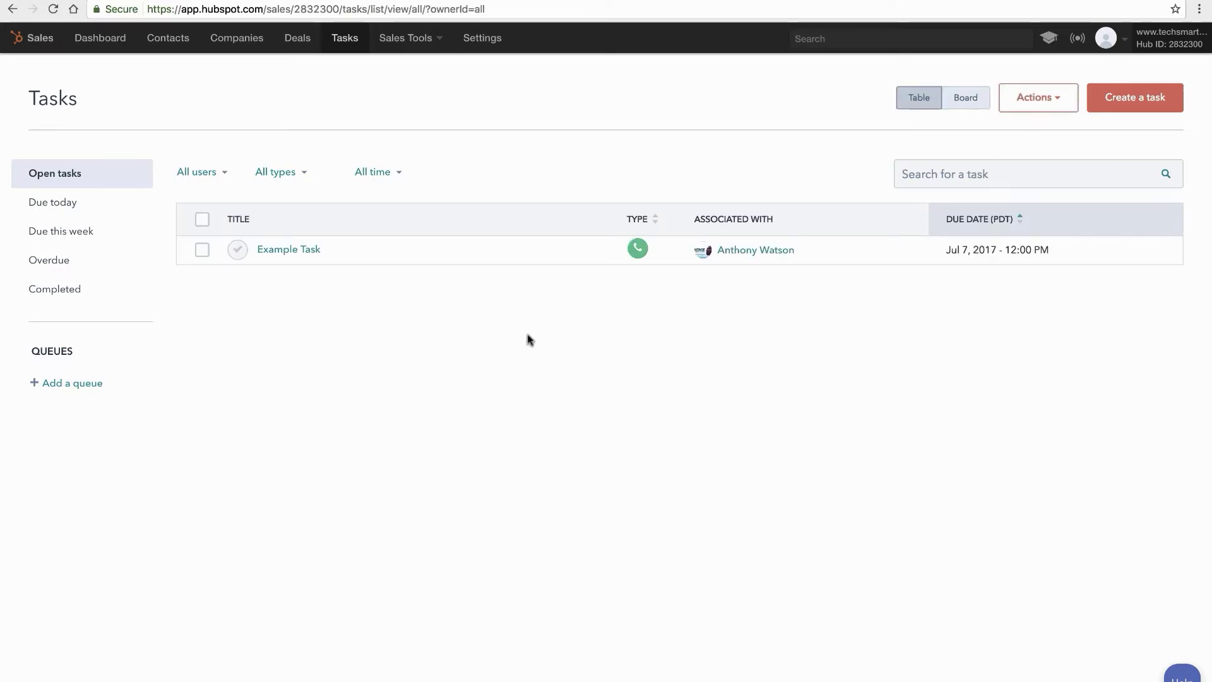
Step: Change Example Task's Assigned to field to the other team member and close its details panel
left_click(200, 250)
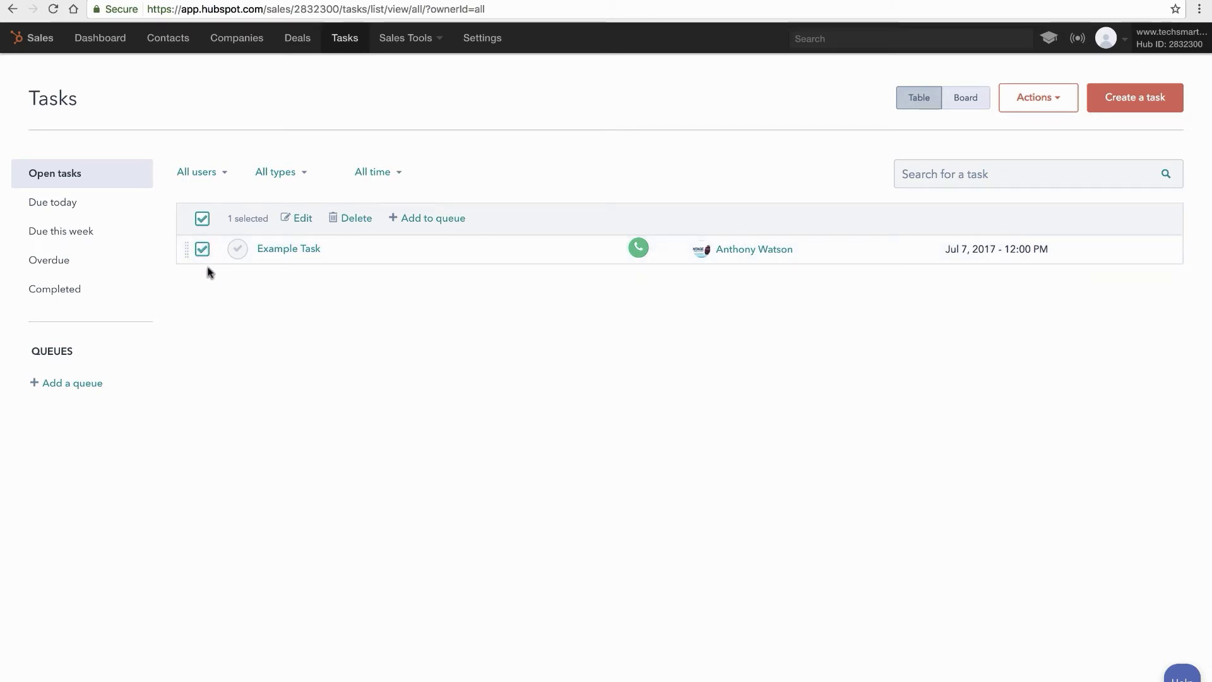
left_click(291, 252)
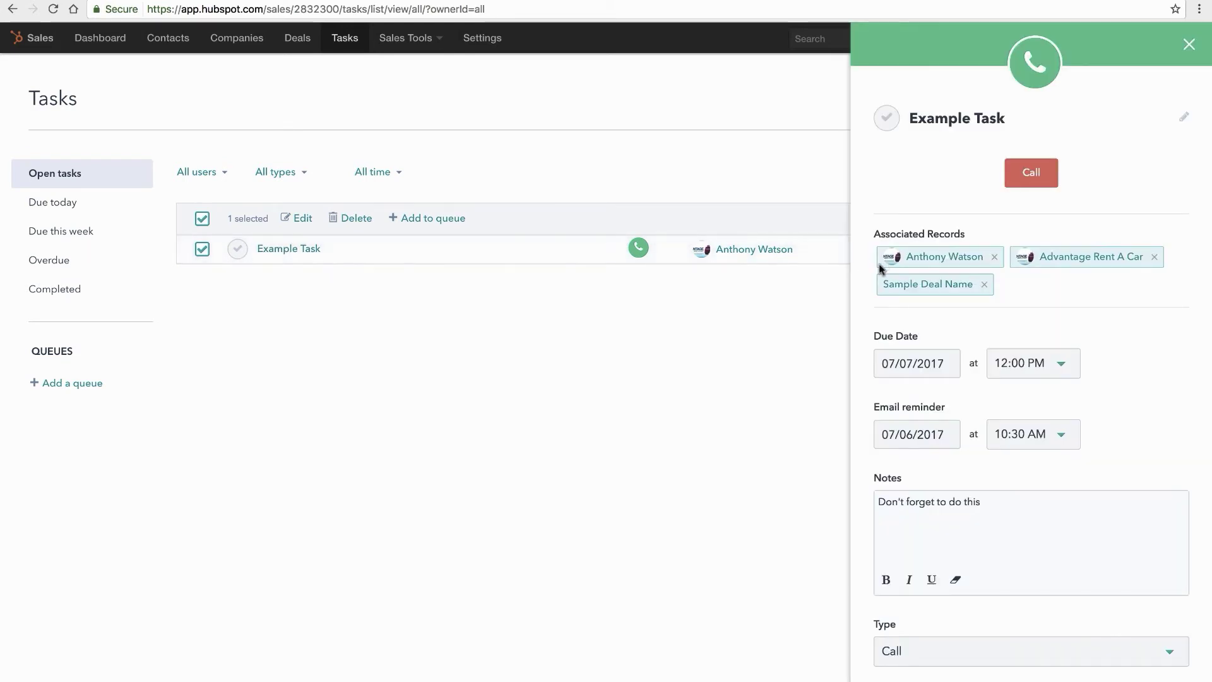
scroll(977, 339, "down", 3)
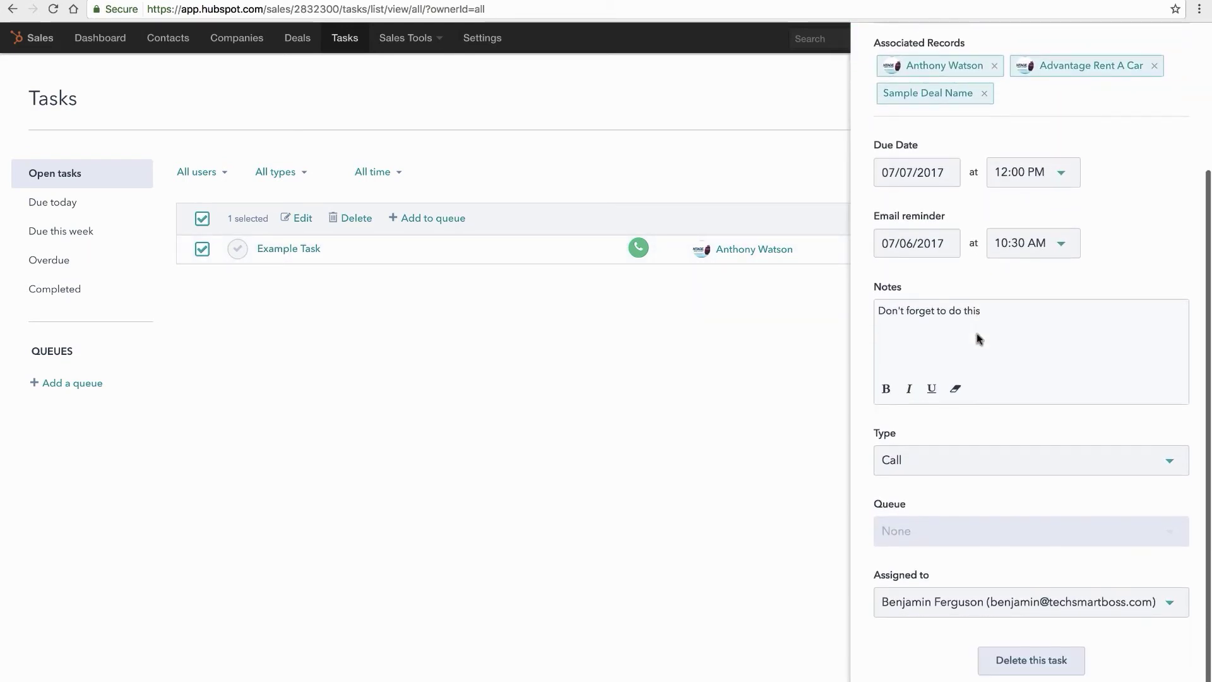
left_click(970, 602)
left_click(955, 550)
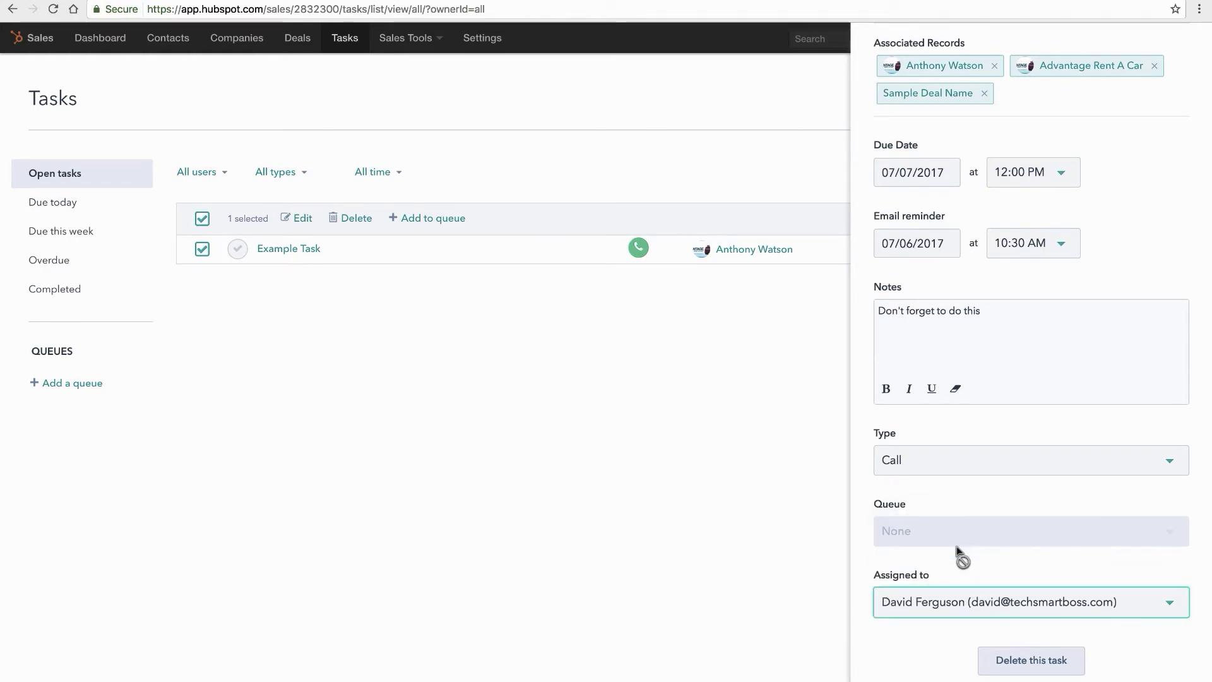
scroll(958, 547, "up", 3)
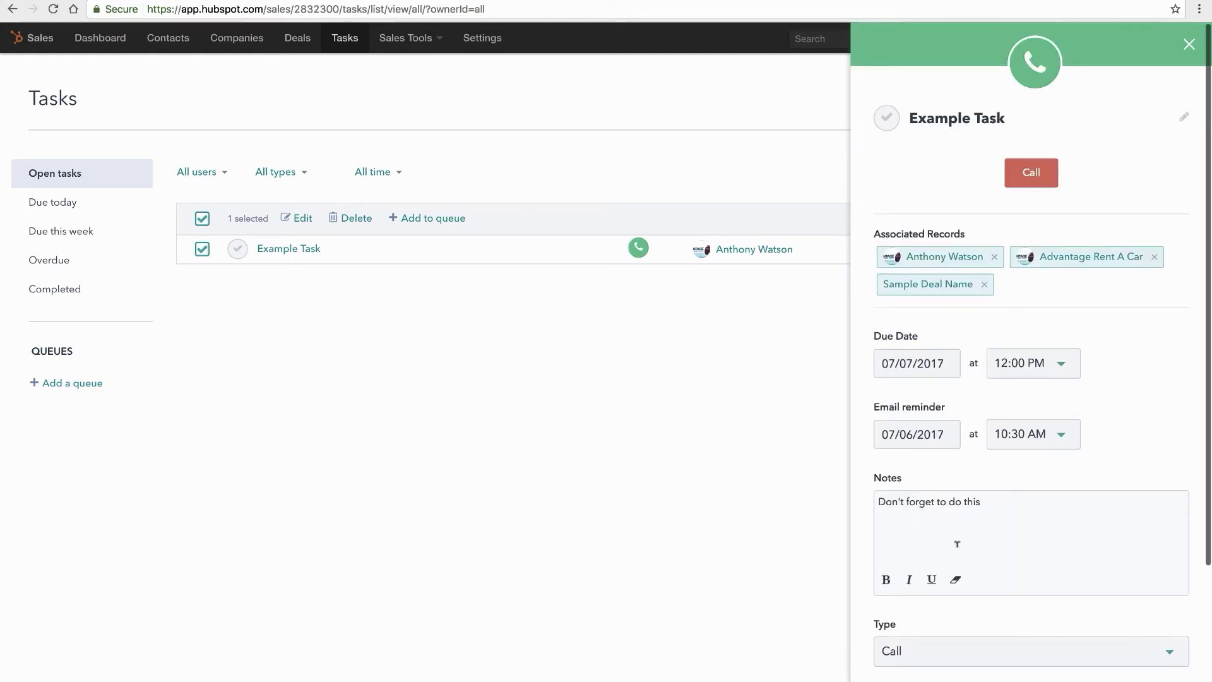
left_click(1189, 44)
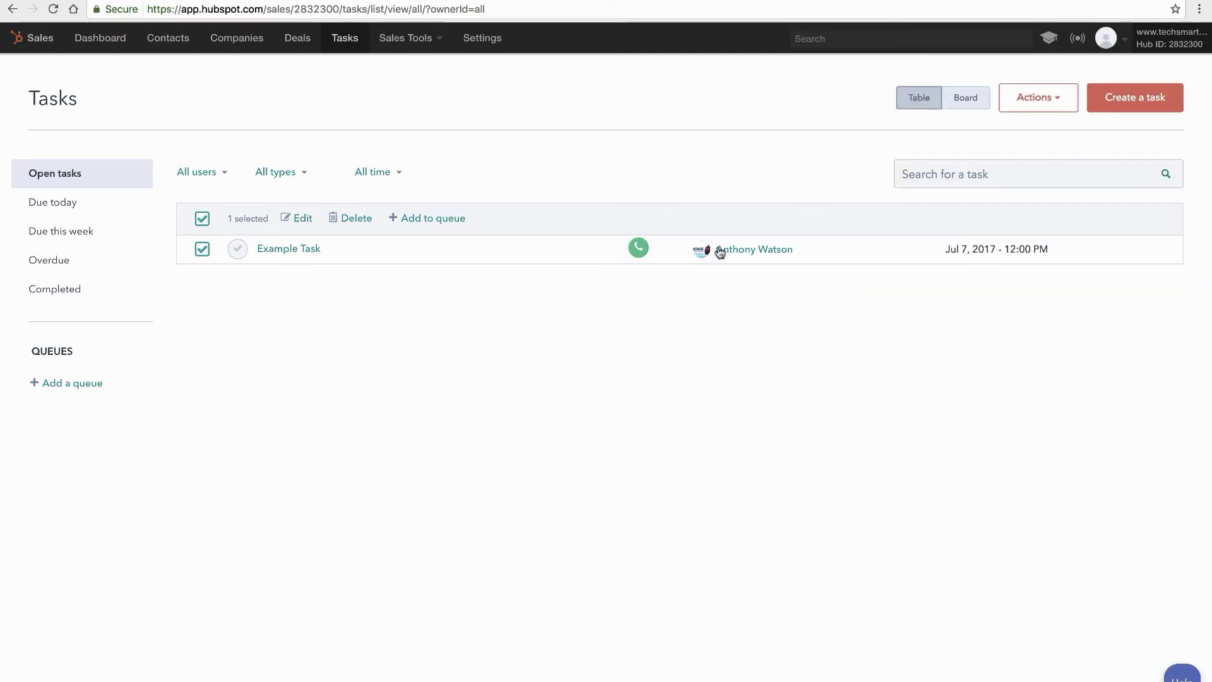
left_click(298, 218)
left_click(560, 174)
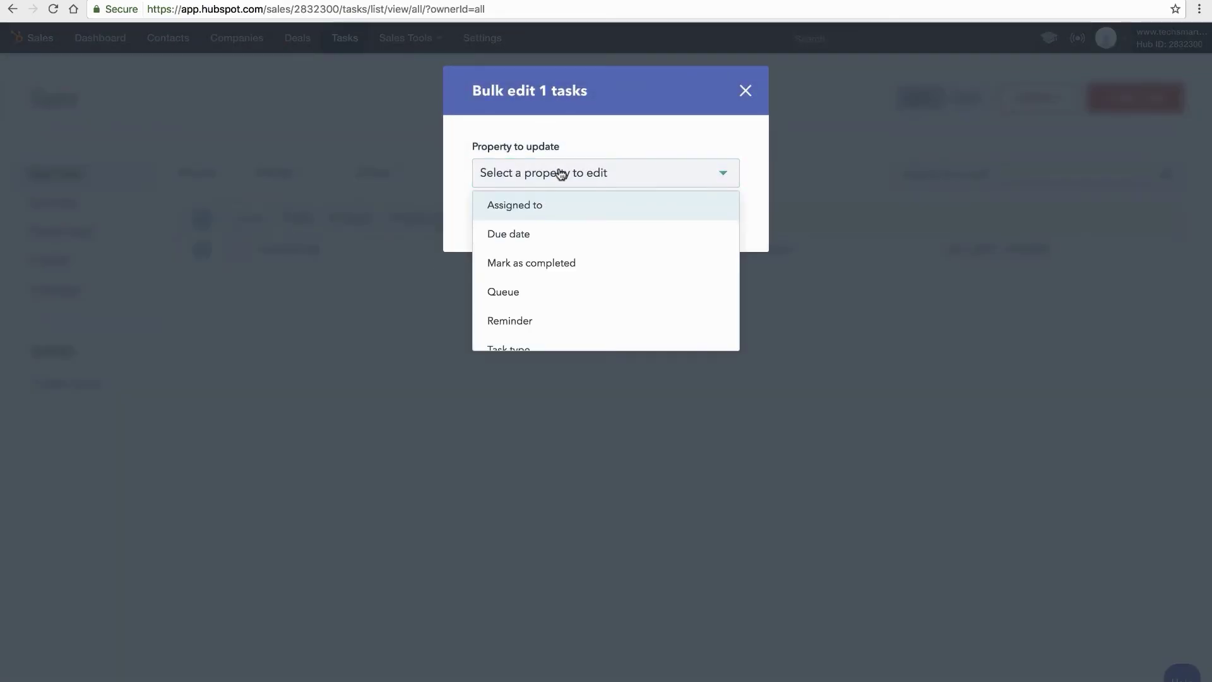
scroll(539, 262, "down", 1)
scroll(541, 262, "down", 1)
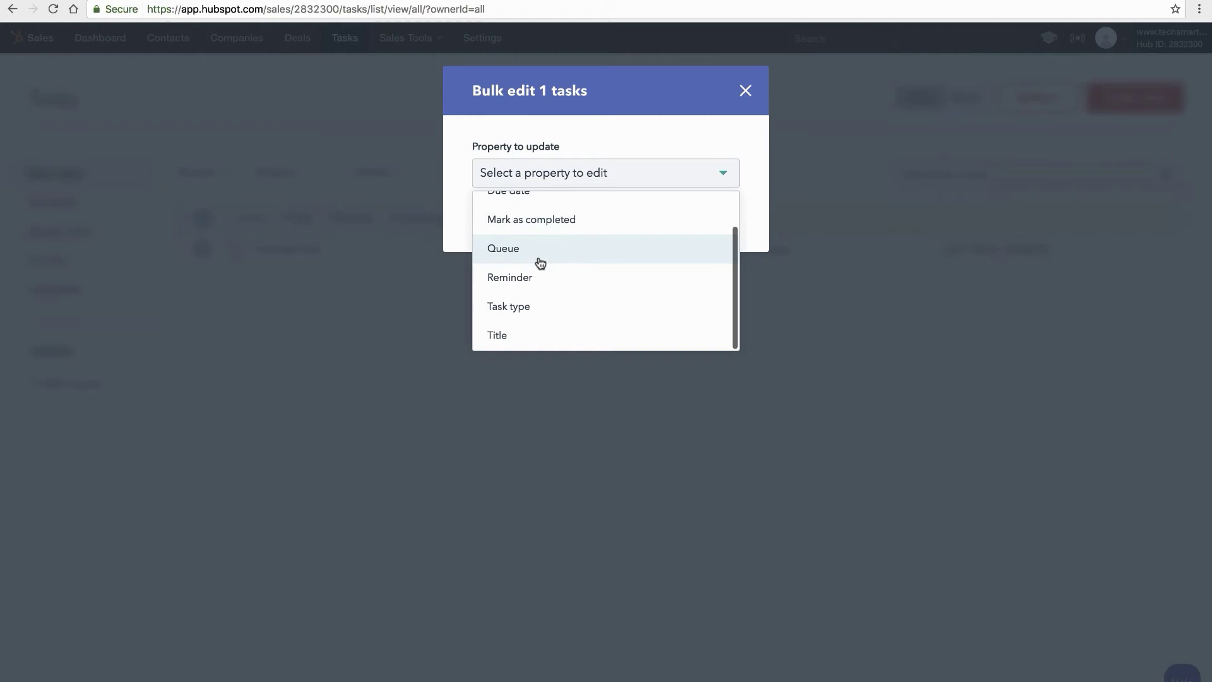
scroll(540, 263, "up", 1)
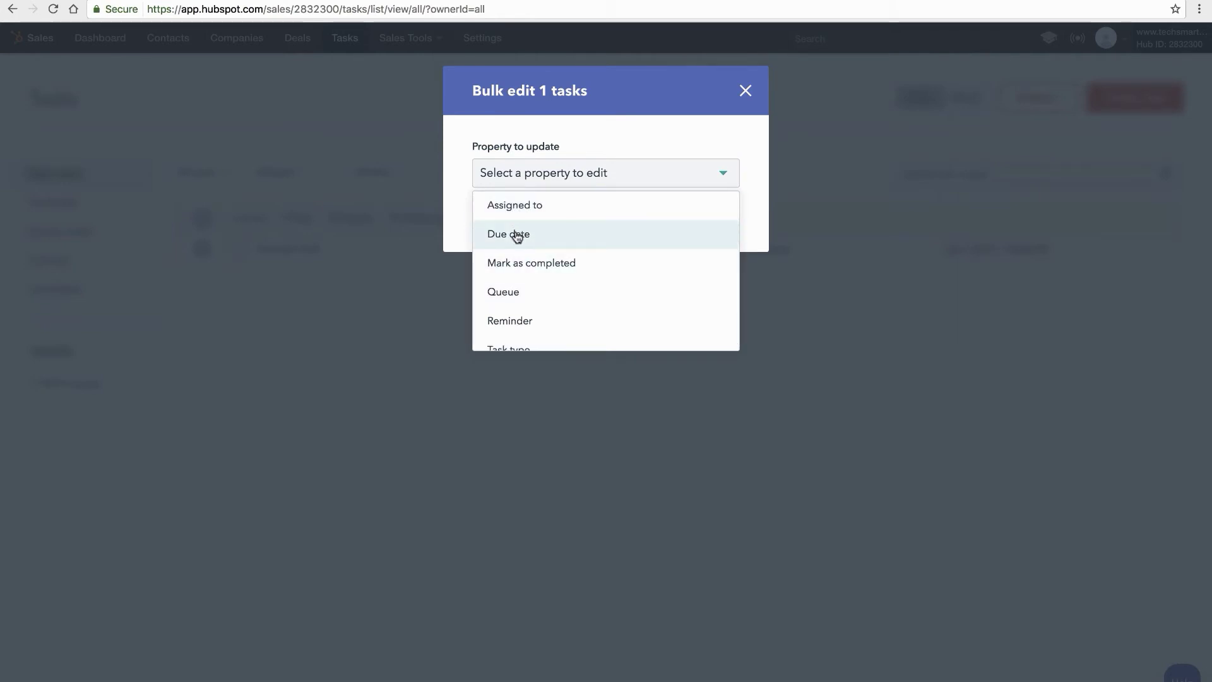
scroll(525, 273, "down", 1)
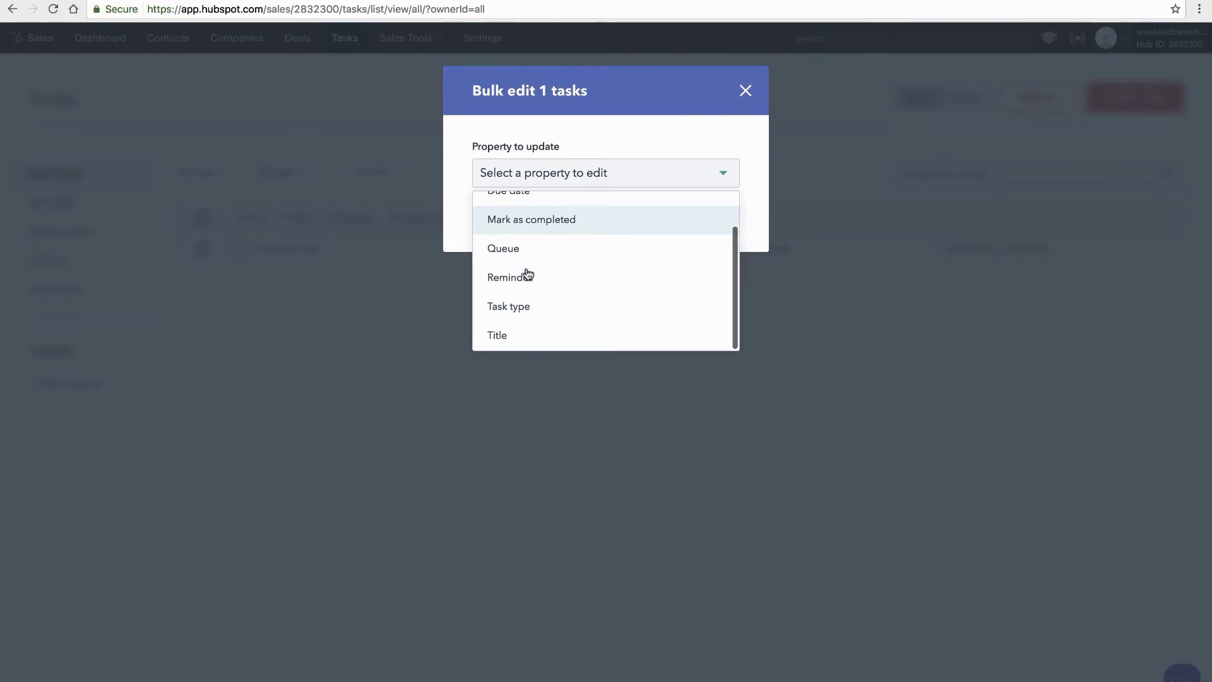
left_click(744, 94)
left_click(556, 212)
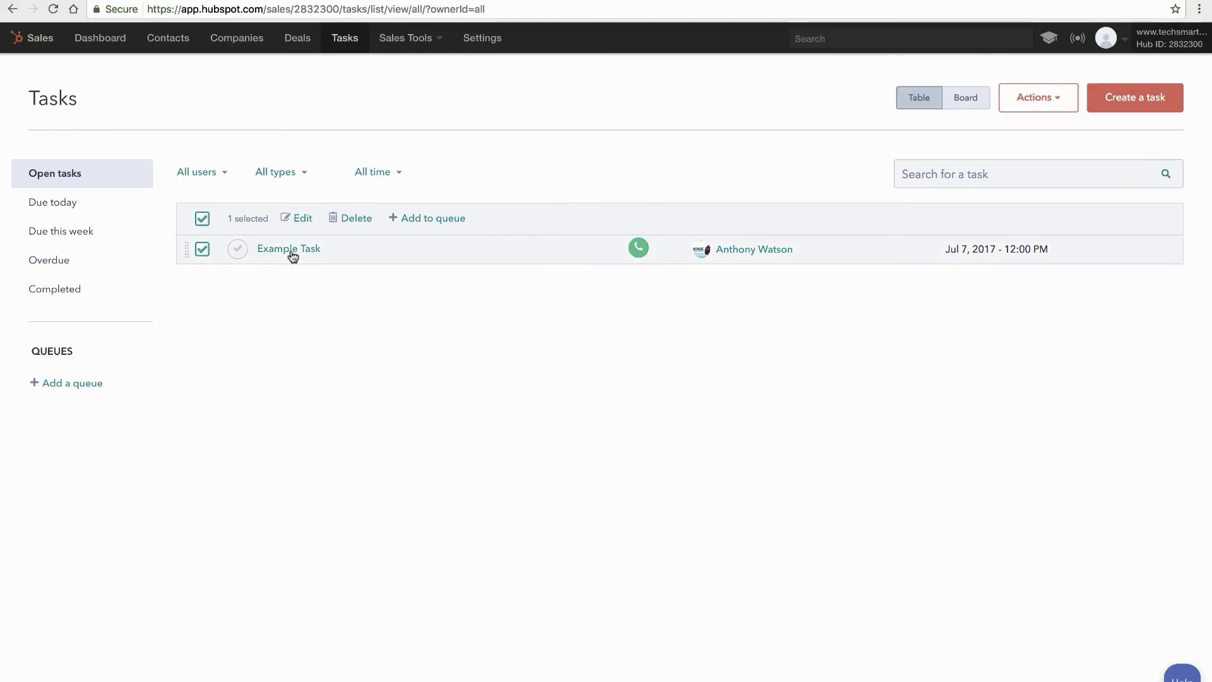
Step: Deselect Example Task and show only tasks due this week, keeping the owner filter unchanged
left_click(201, 250)
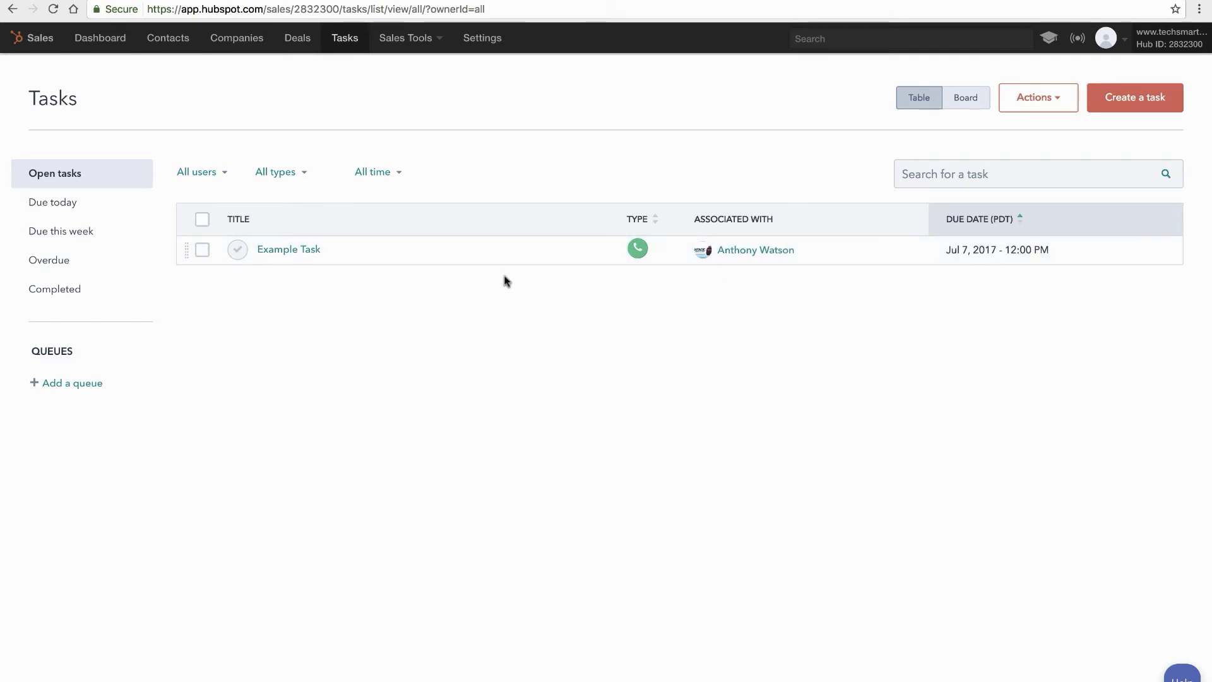
left_click(58, 232)
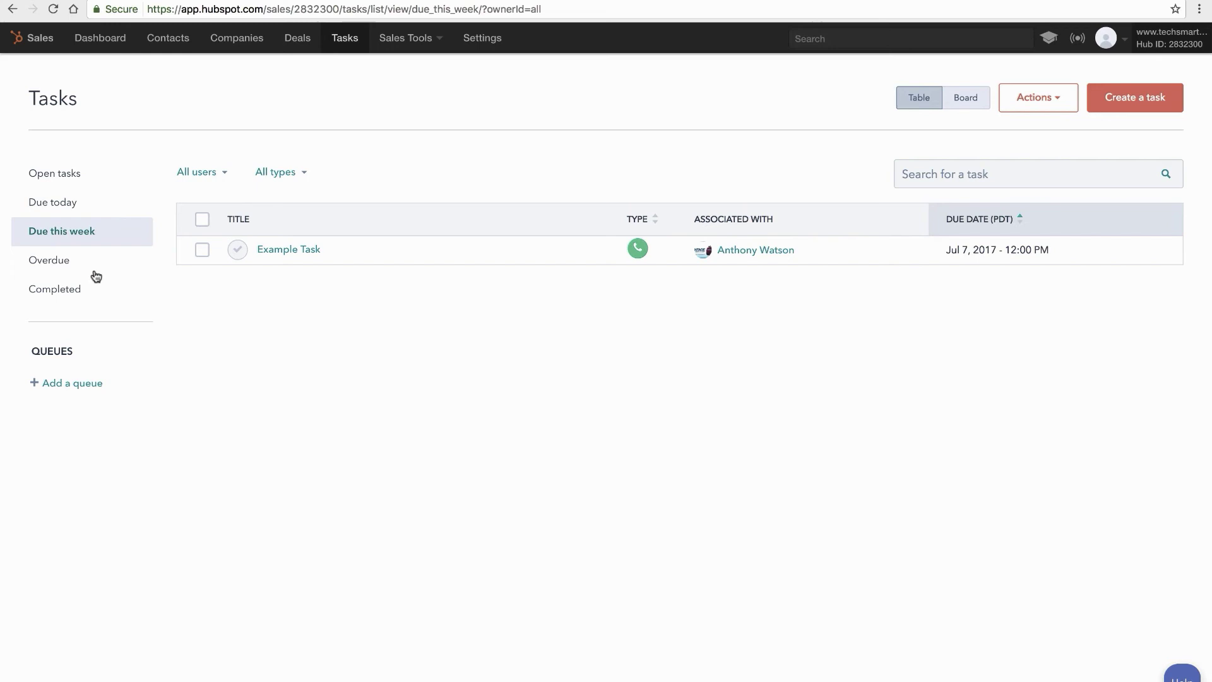
left_click(189, 180)
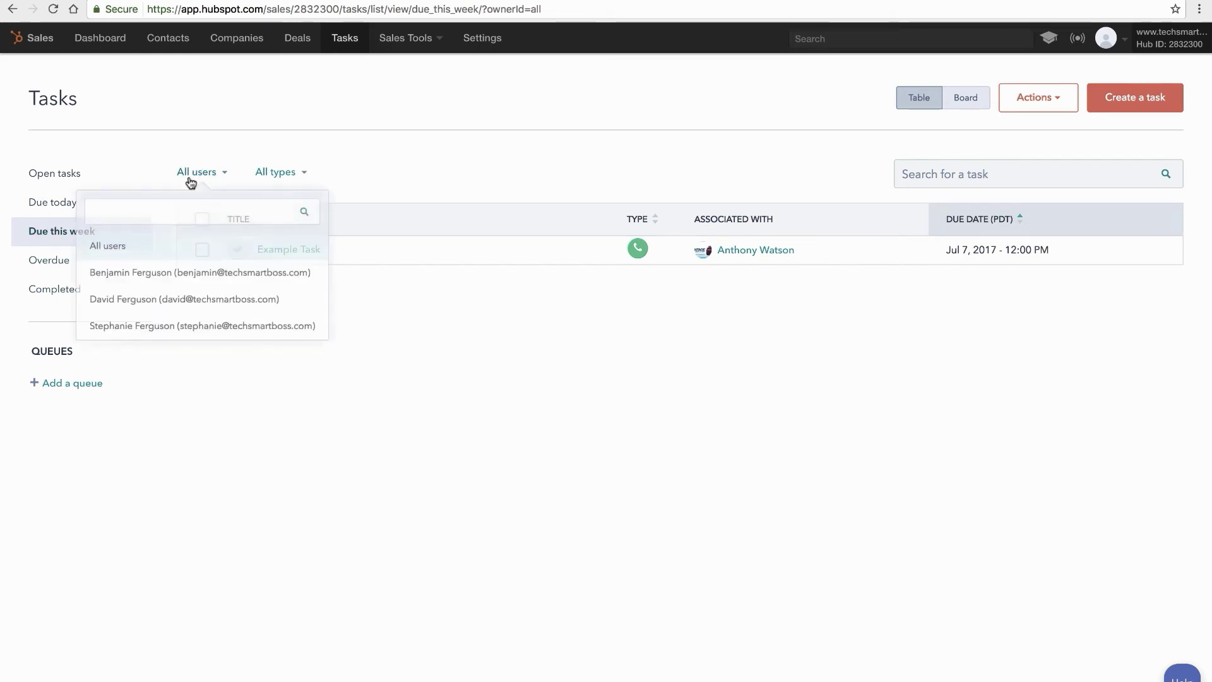
left_click(207, 178)
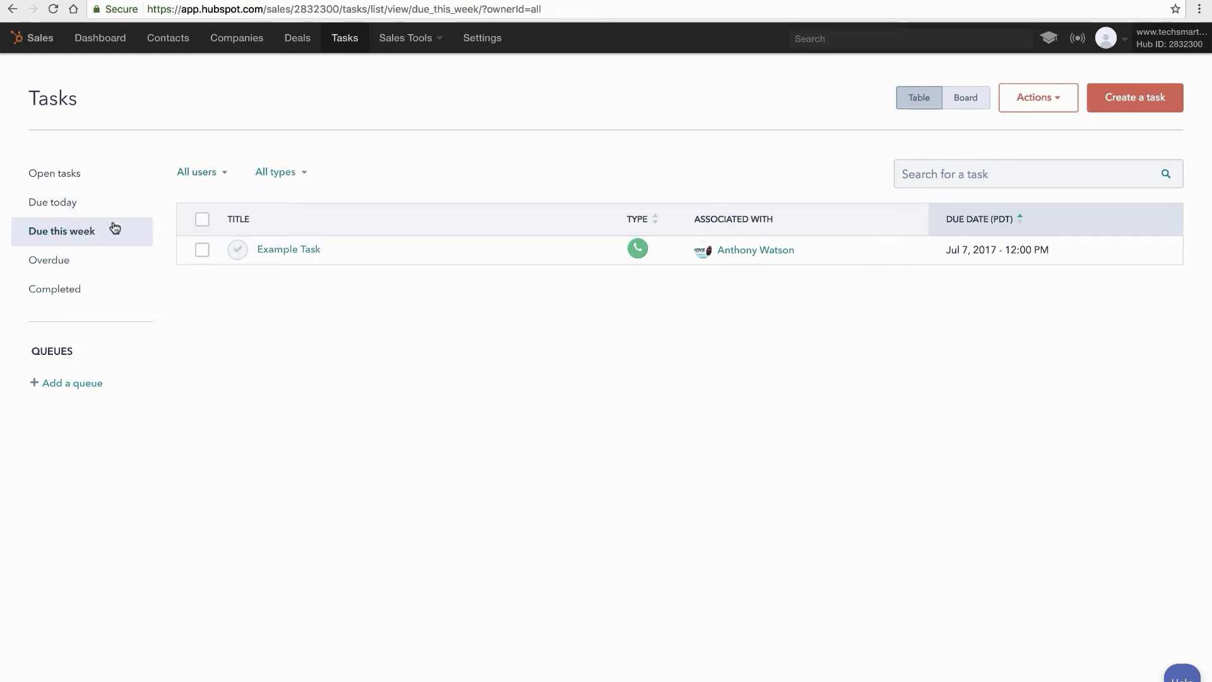
left_click(1041, 109)
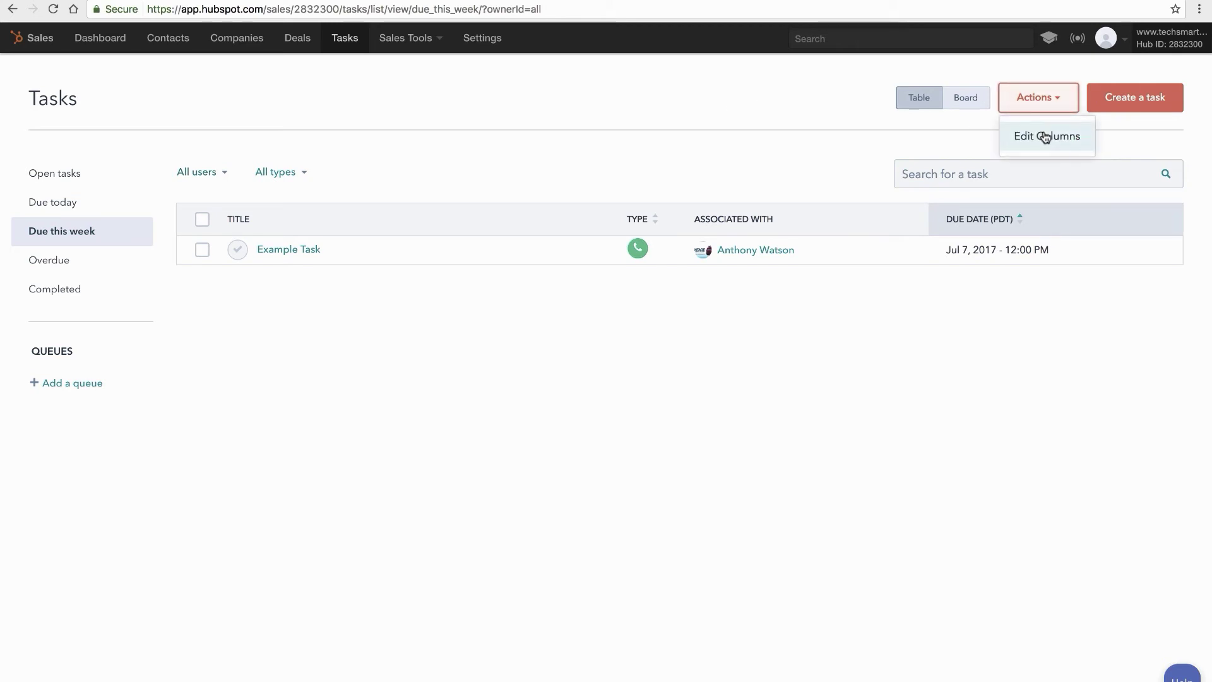
Step: Add the Assigned to column through Edit Columns and save, showing Example Task's owner
left_click(1045, 138)
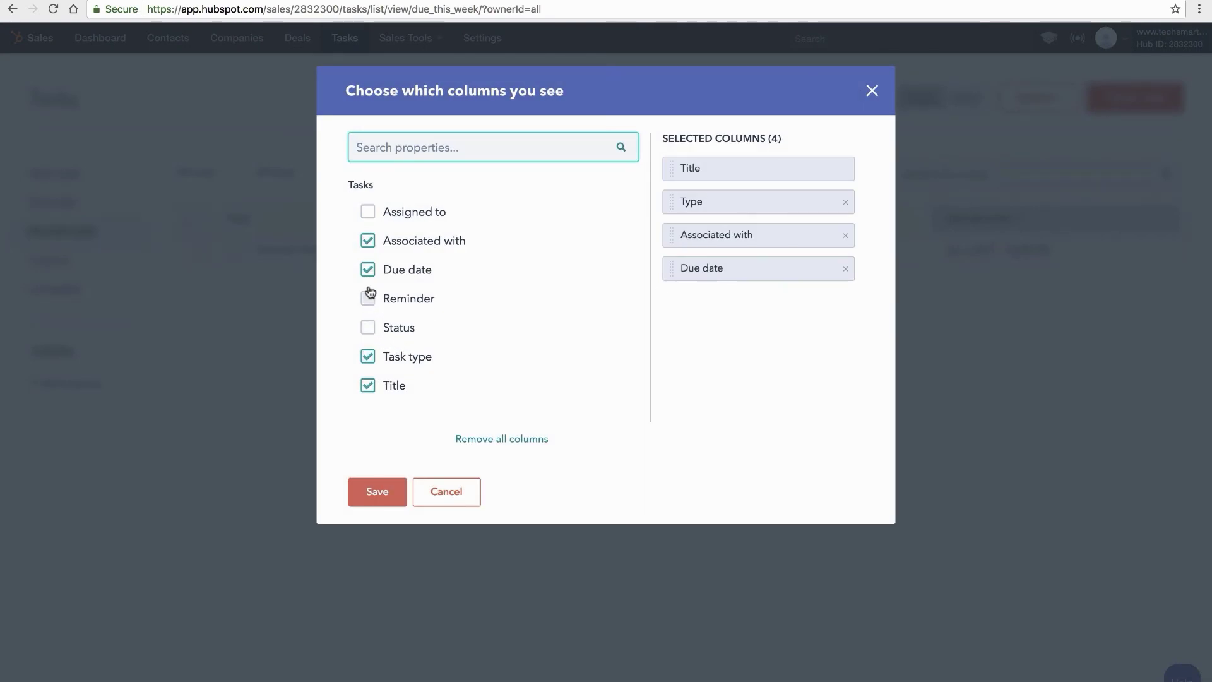
left_click(368, 212)
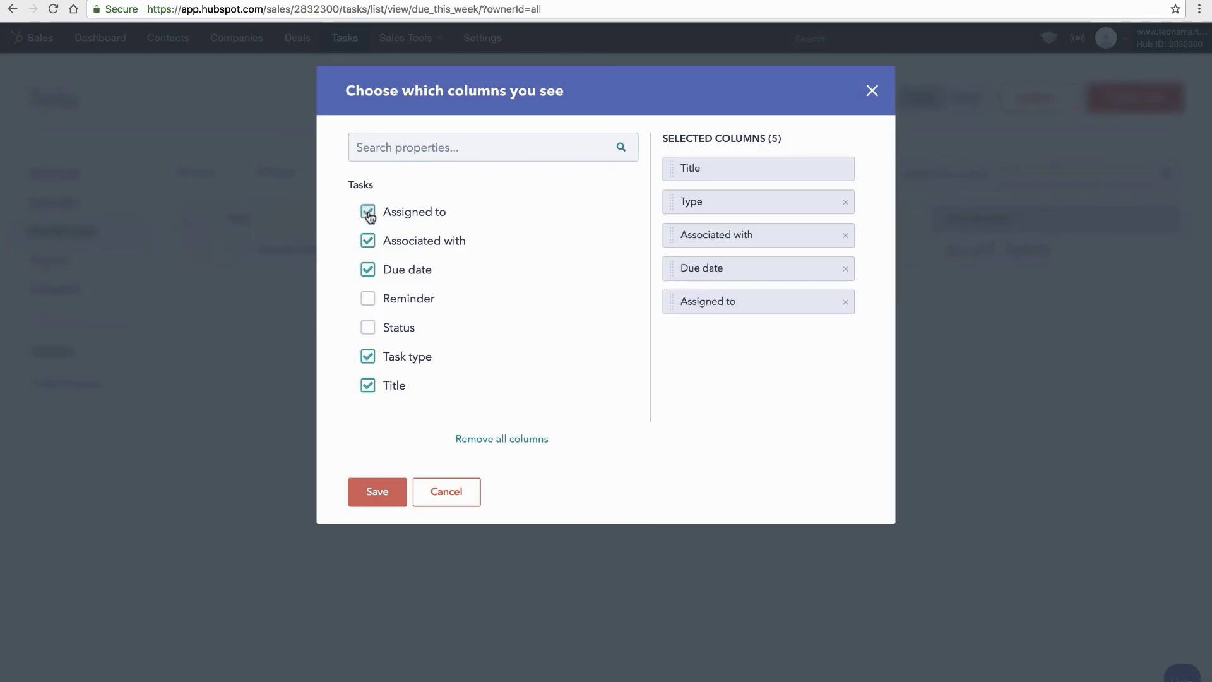
left_click(380, 495)
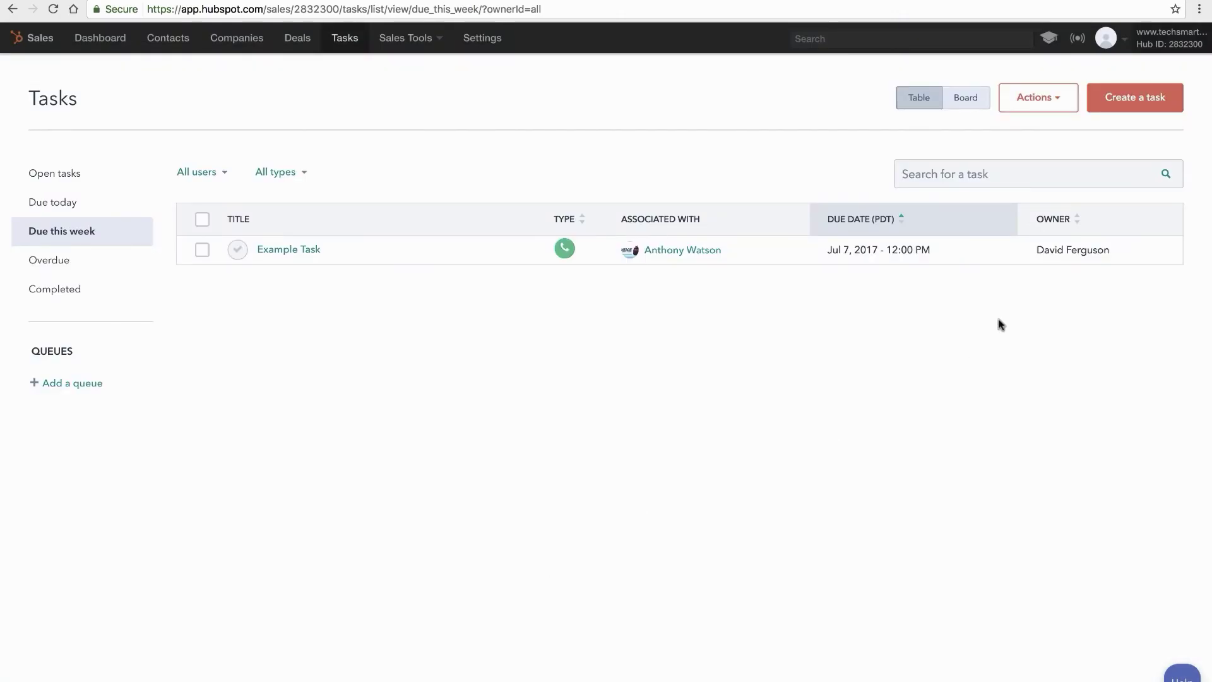